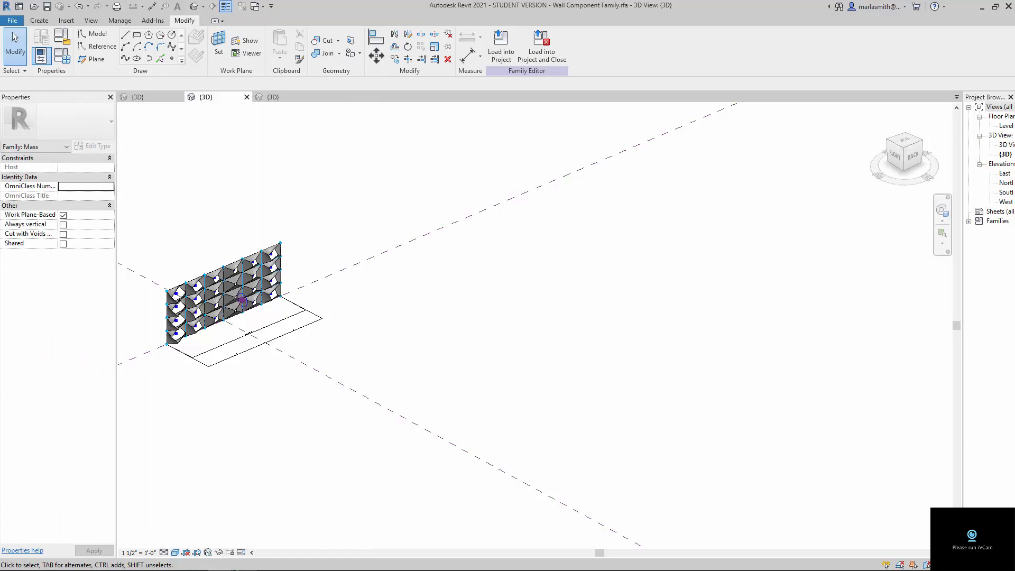
- Open the Plan A2 floor plan of the FOBA AC project and close the inactive views
scroll(591, 201, down, 1)
scroll(273, 165, up, 2)
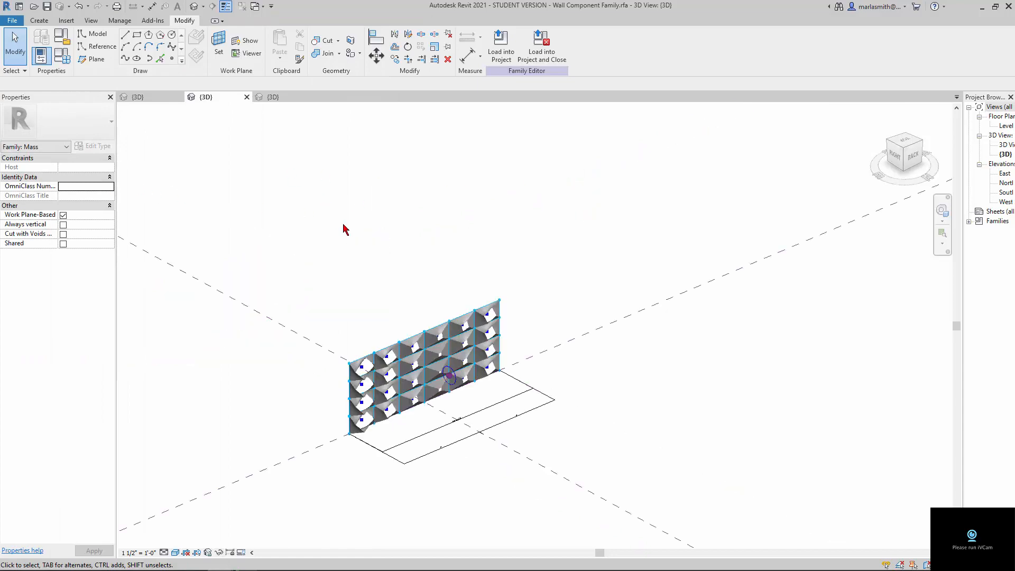
scroll(388, 306, up, 1)
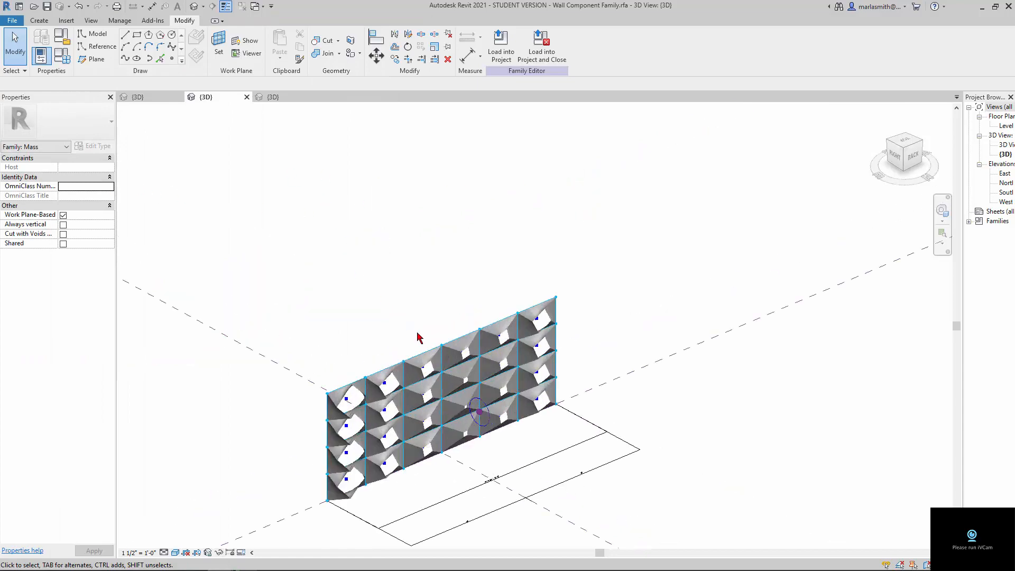
click(148, 102)
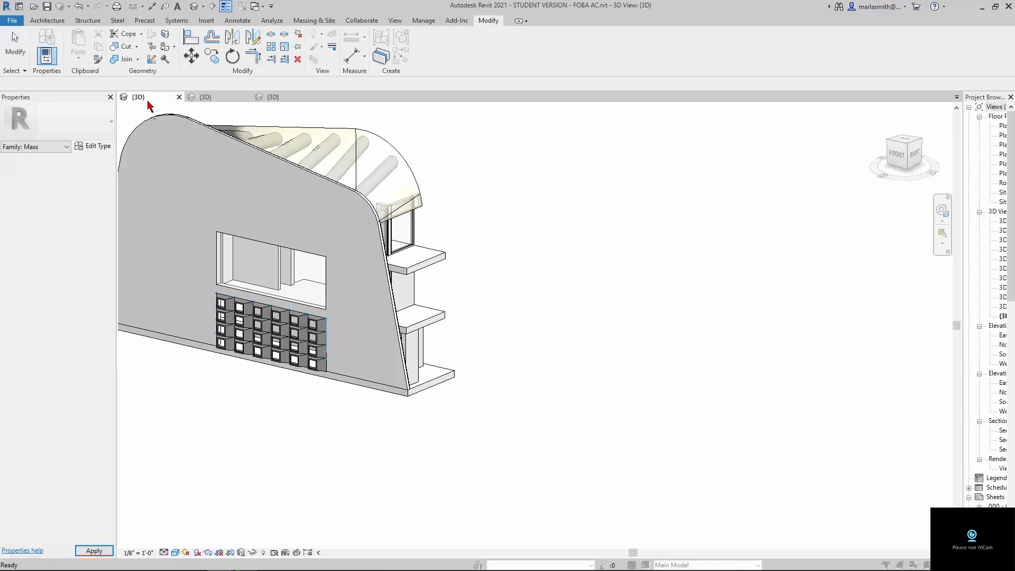
click(577, 332)
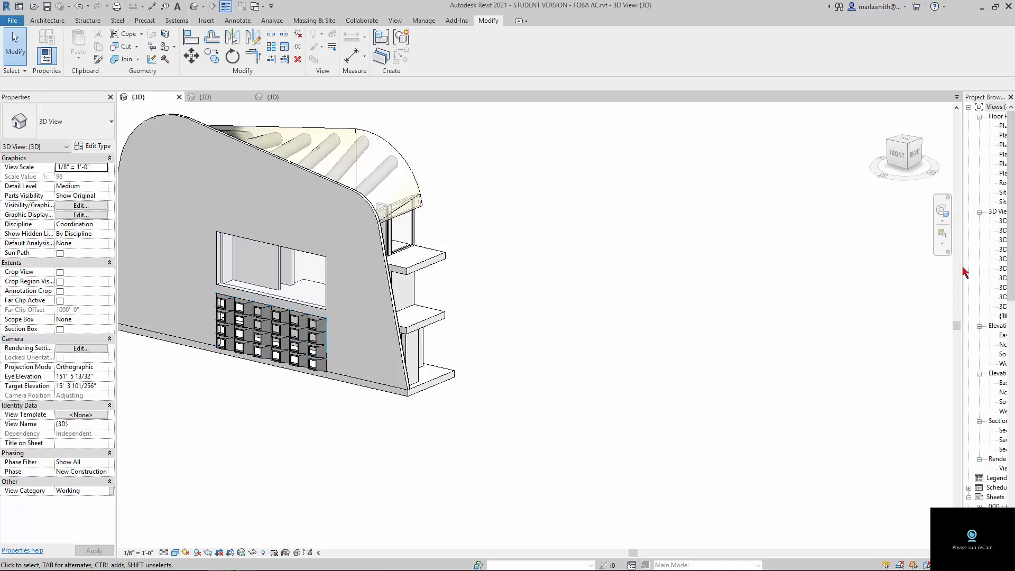
drag(963, 264, 929, 267)
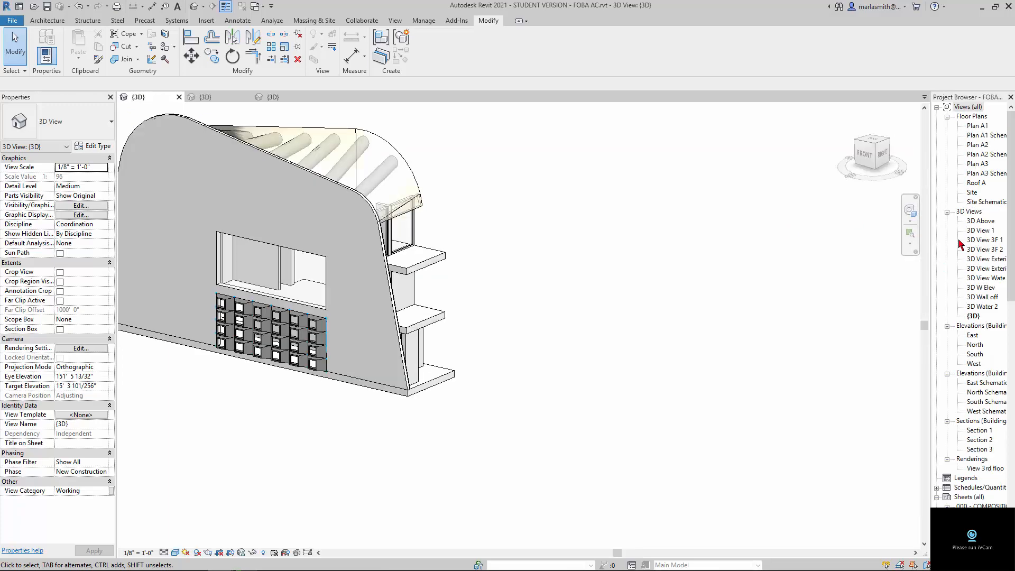
double_click(977, 146)
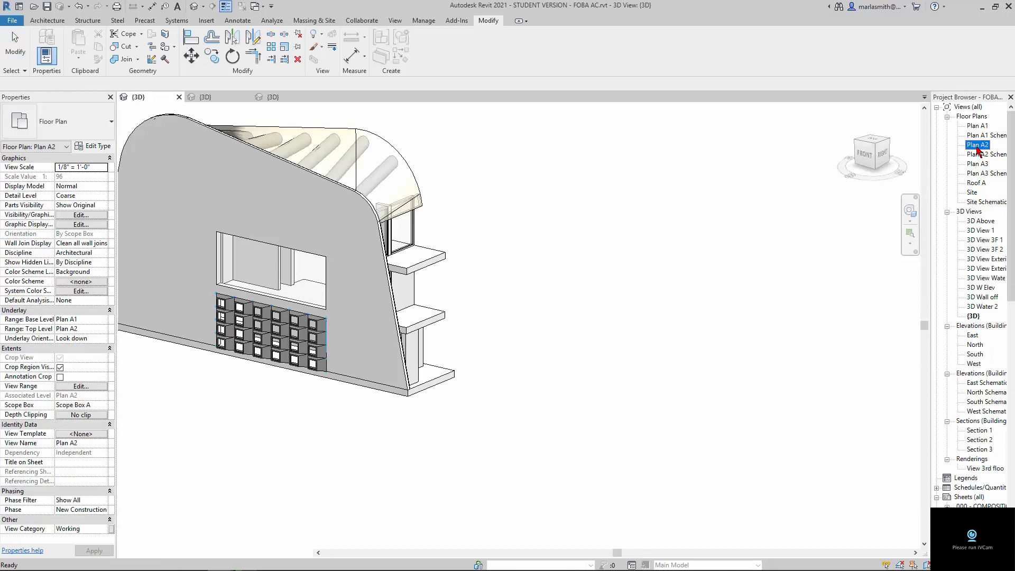
scroll(534, 392, up, 3)
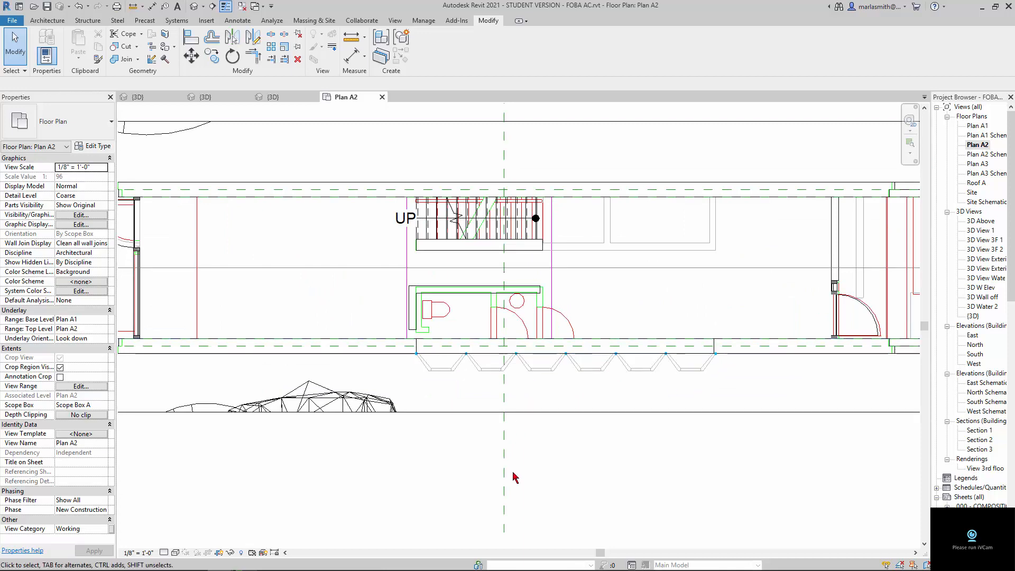
key(c)
key(i)
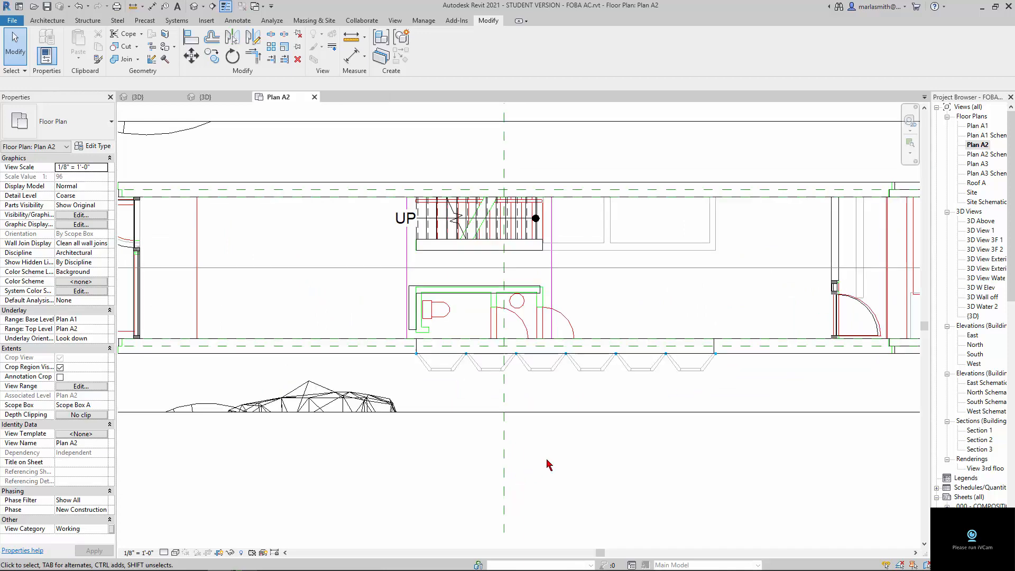
- Set the Plan A2 view to the Hidden Line visual style and turn off thin lines
click(175, 552)
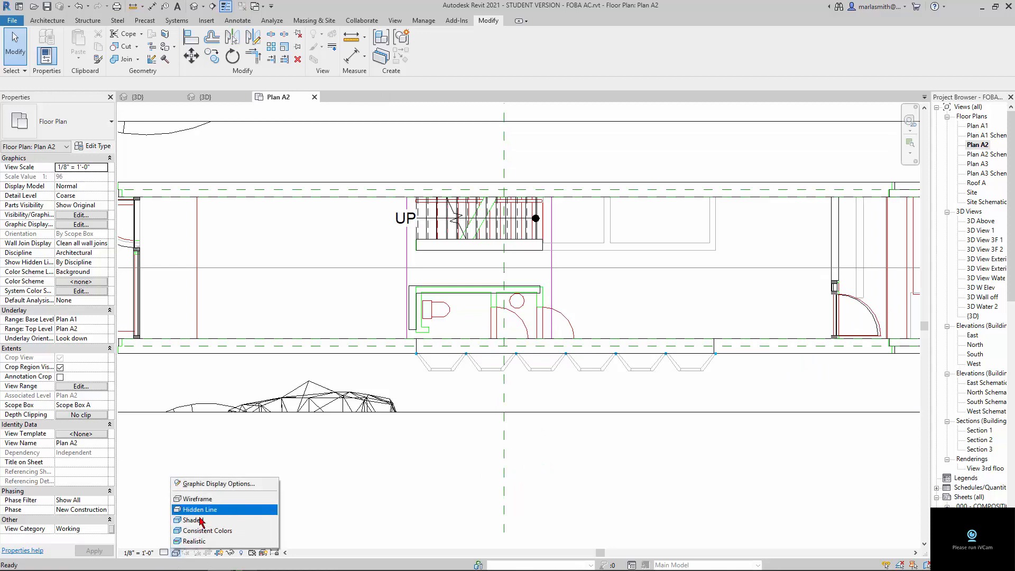
click(209, 509)
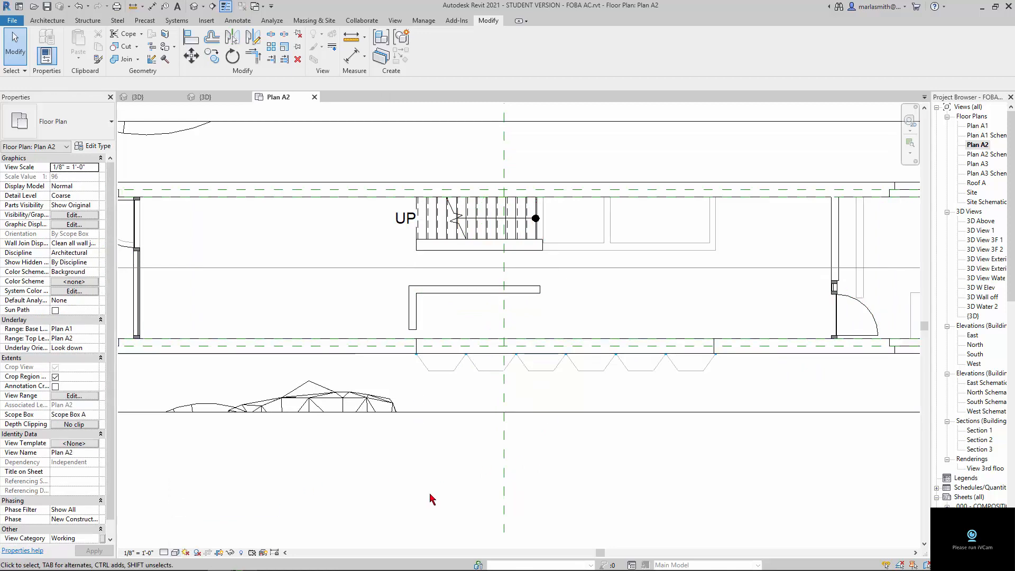
key(t)
key(l)
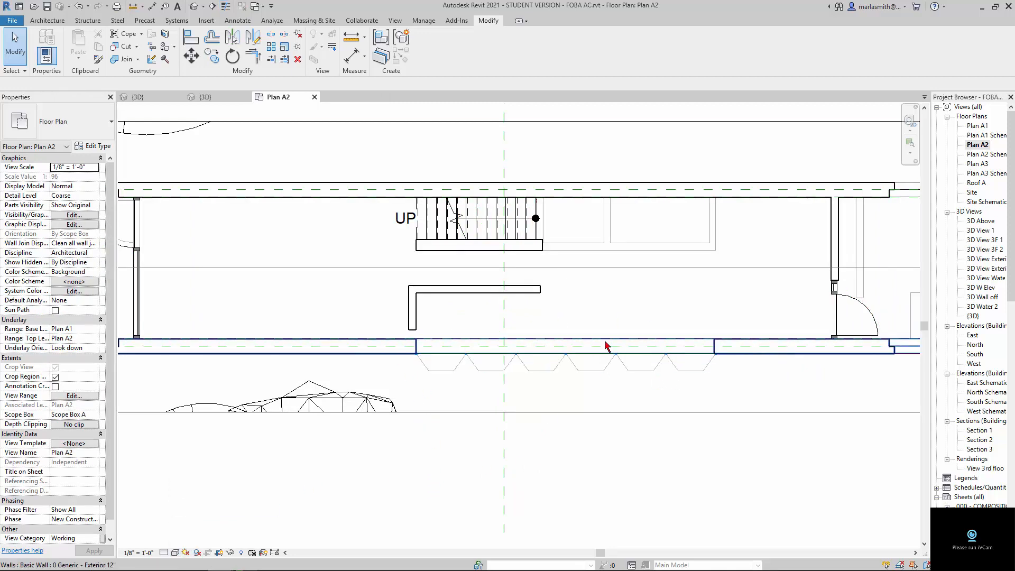
- Load the Wall Component Family into the FOBA AC.rvt project
click(139, 97)
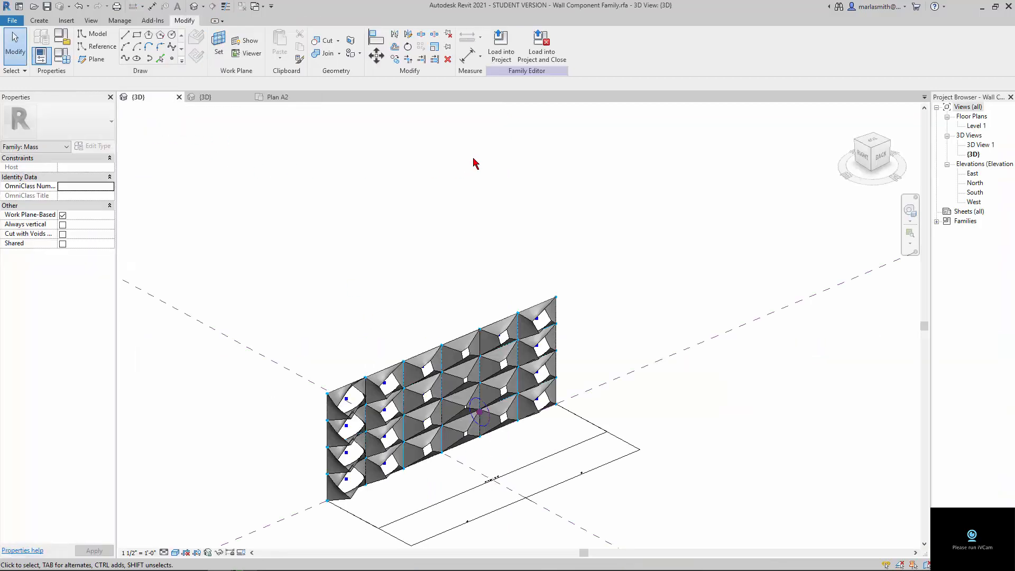
click(501, 53)
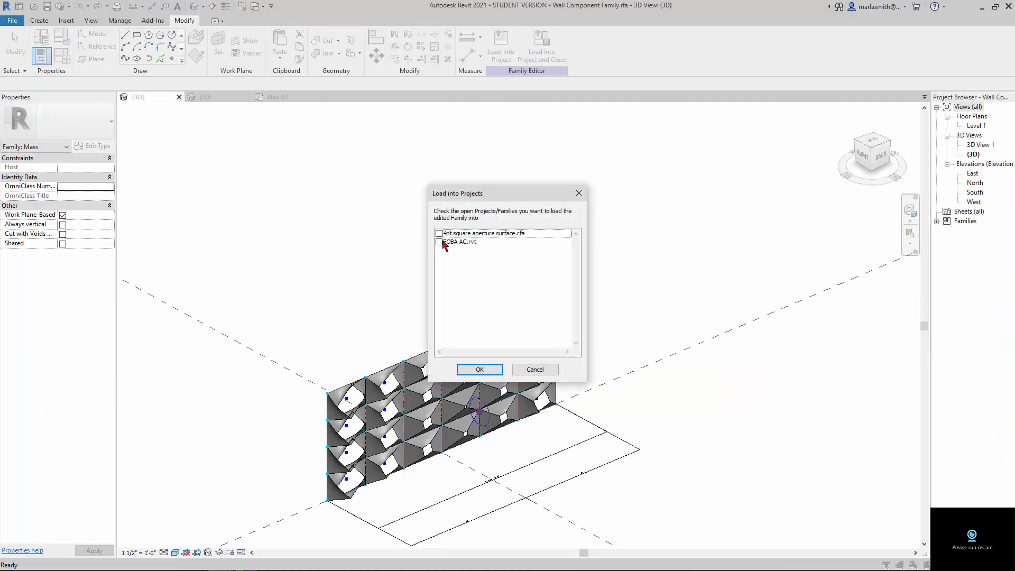
click(439, 242)
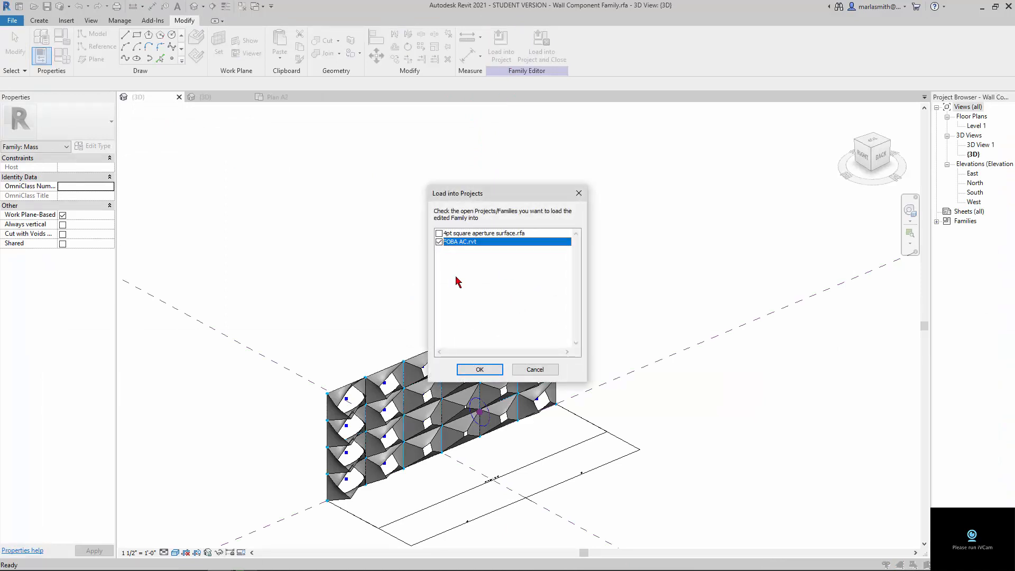
click(494, 372)
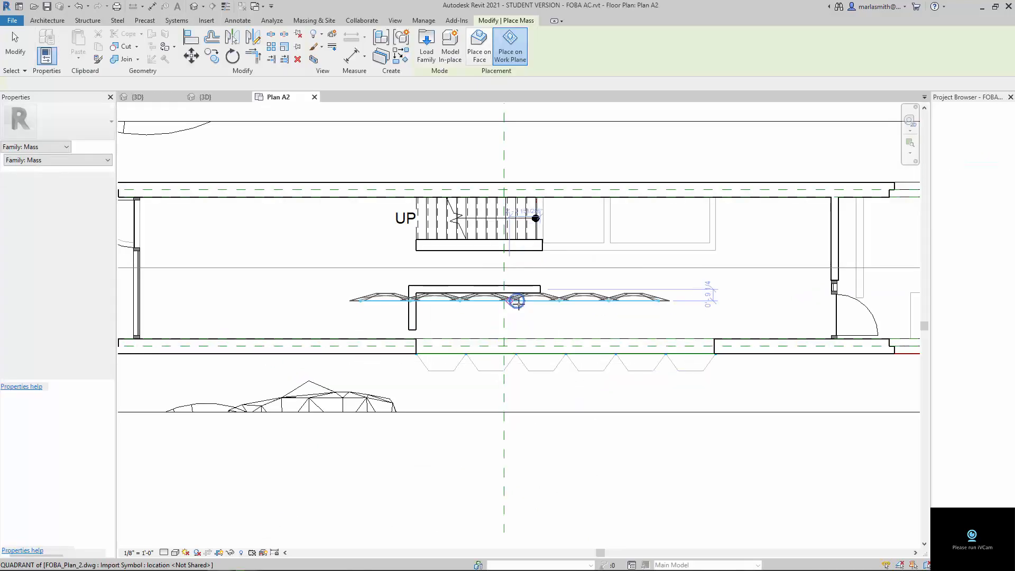
- Rotate the Wall Component Family so its panels face inward and place it along the outer edge of the exterior wall opening in Plan A2
key(space)
key(space)
key(space)
key(space)
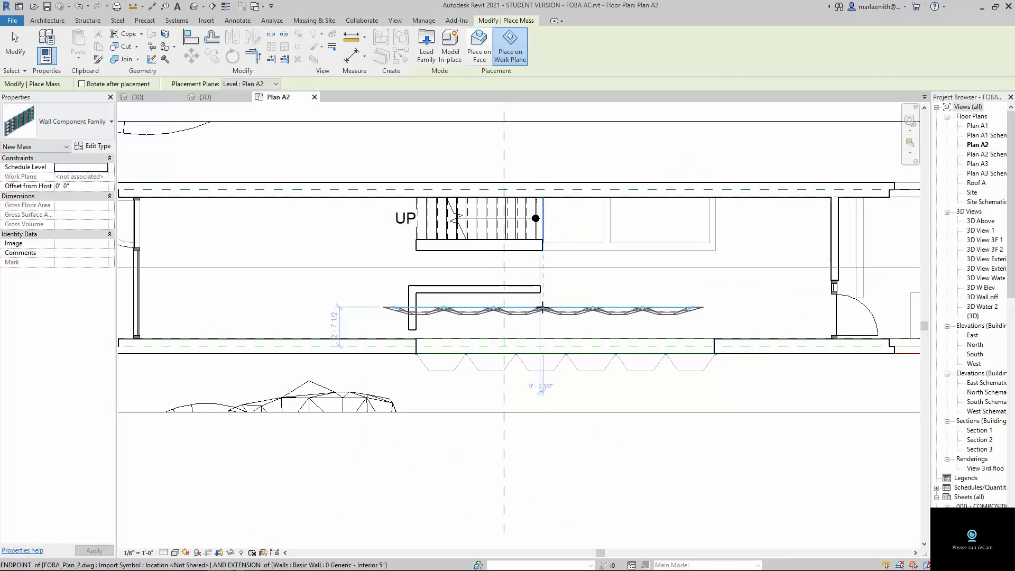
key(space)
key(space)
key(space)
key(space)
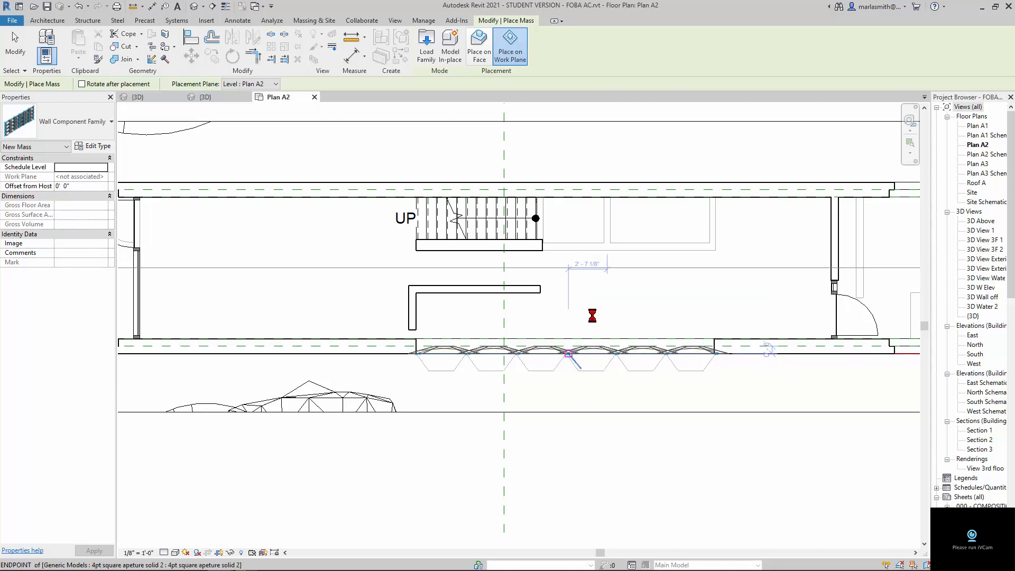
key(Escape)
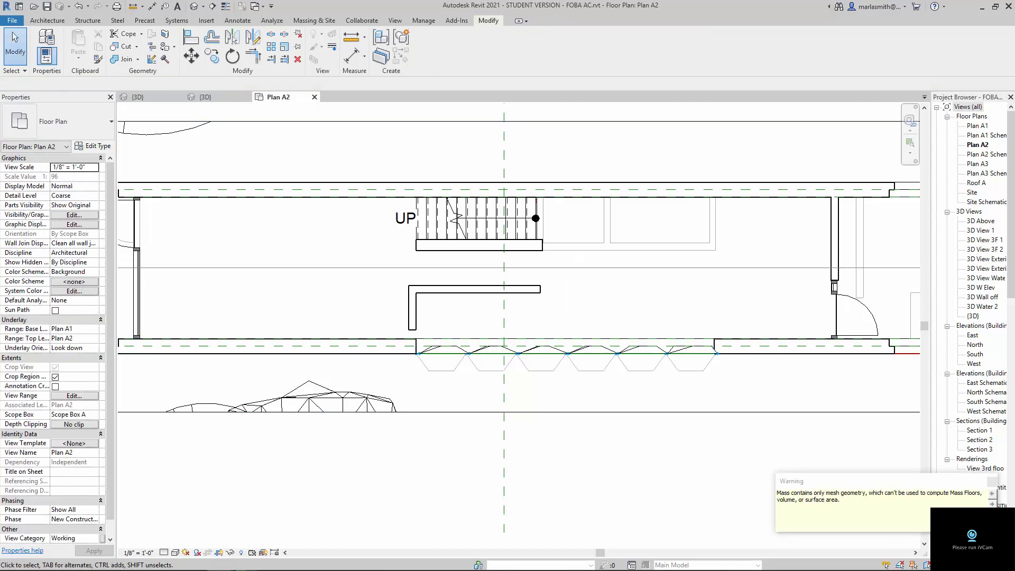
click(553, 350)
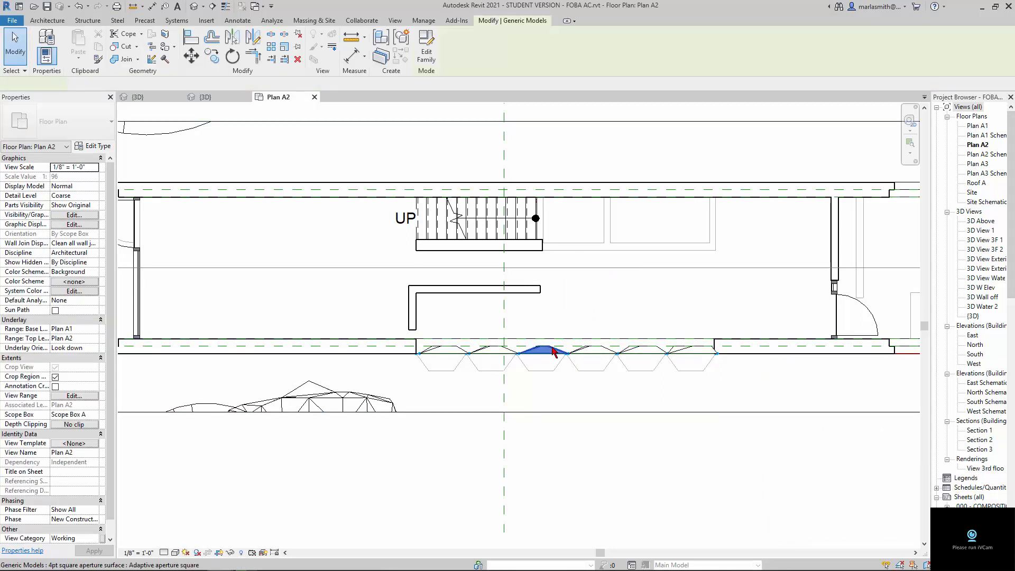
click(567, 322)
click(607, 325)
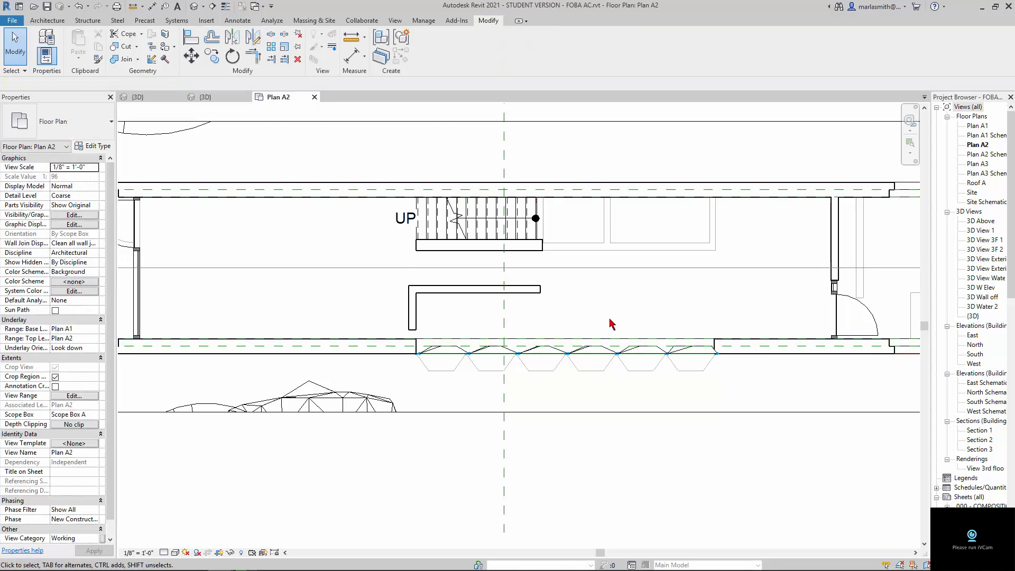
- Measure the width of the exterior wall opening between its two inner corners
scroll(585, 326, up, 2)
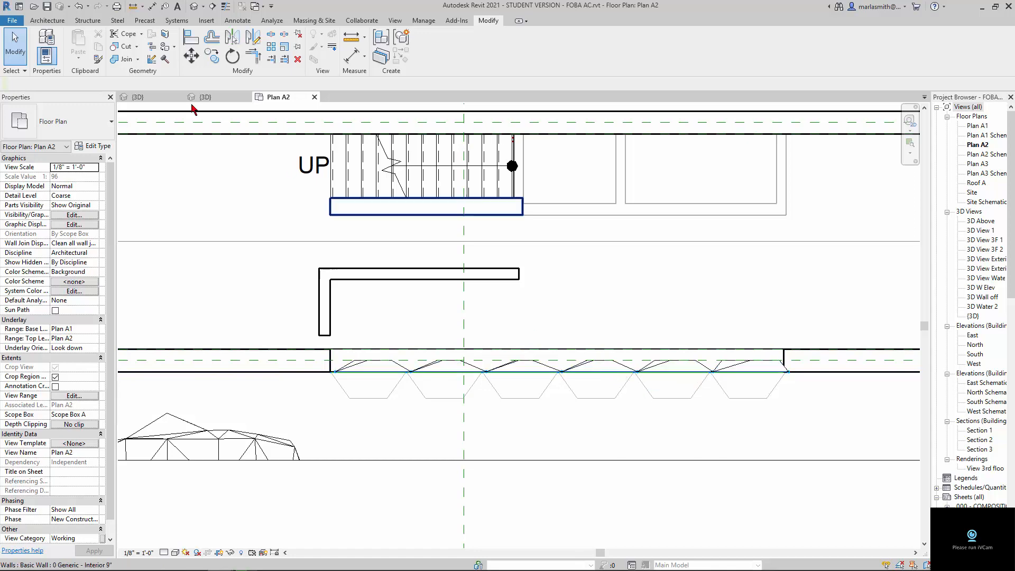
click(357, 45)
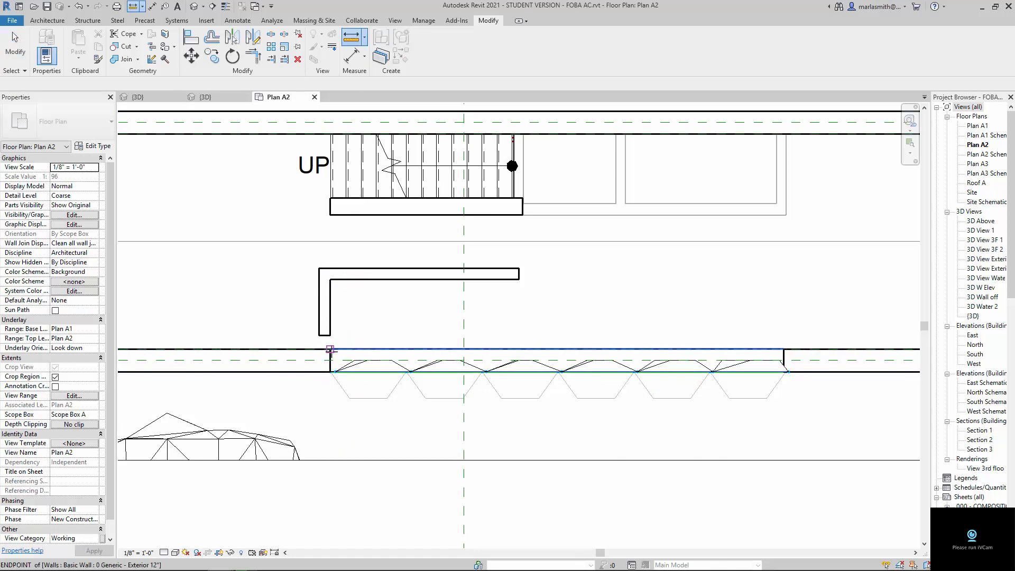
click(329, 315)
click(783, 349)
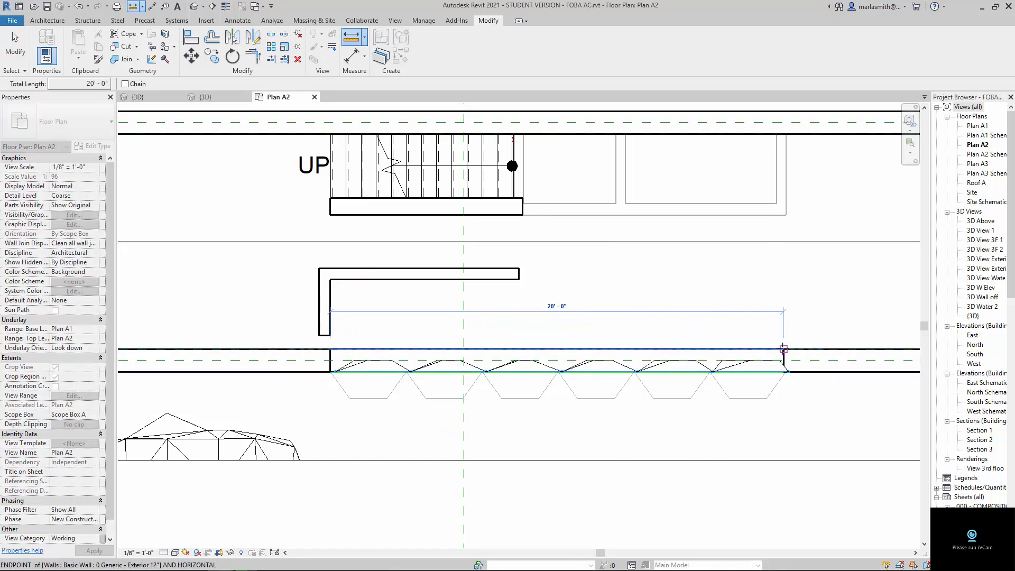
key(Escape)
key(Escape)
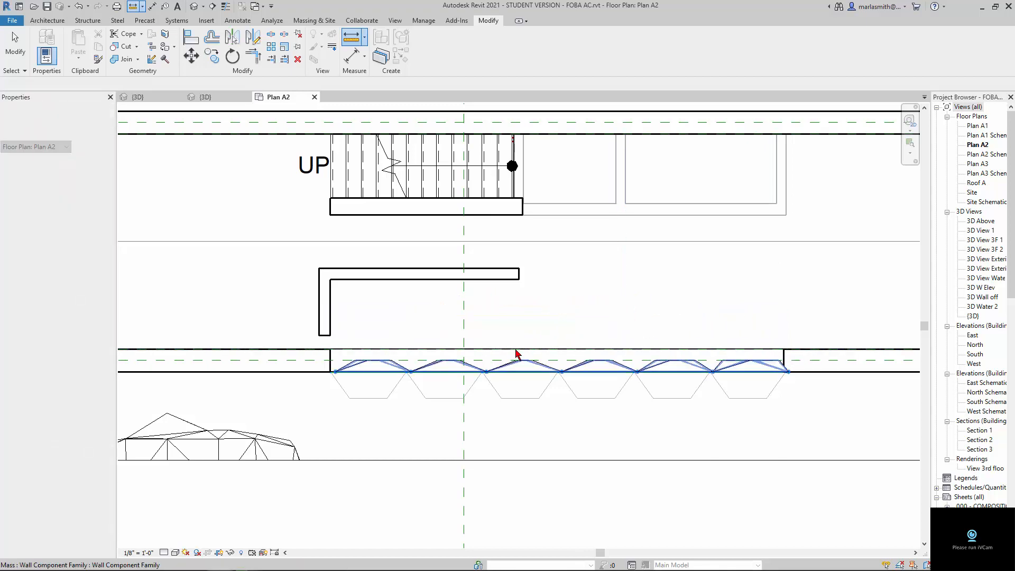
- Try a line length of 24' in the placed wall component's type properties, and undo the change
click(515, 359)
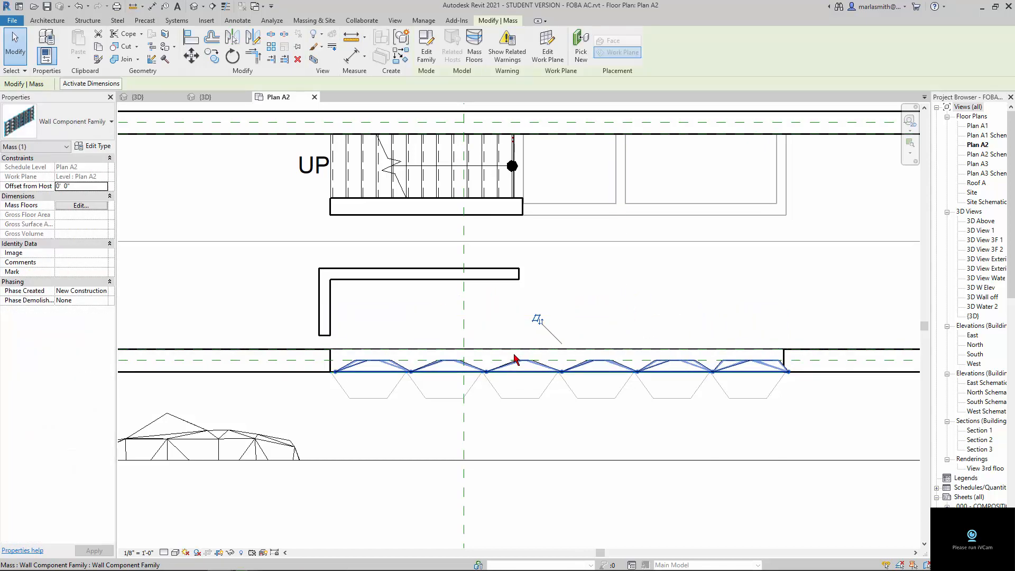
click(102, 146)
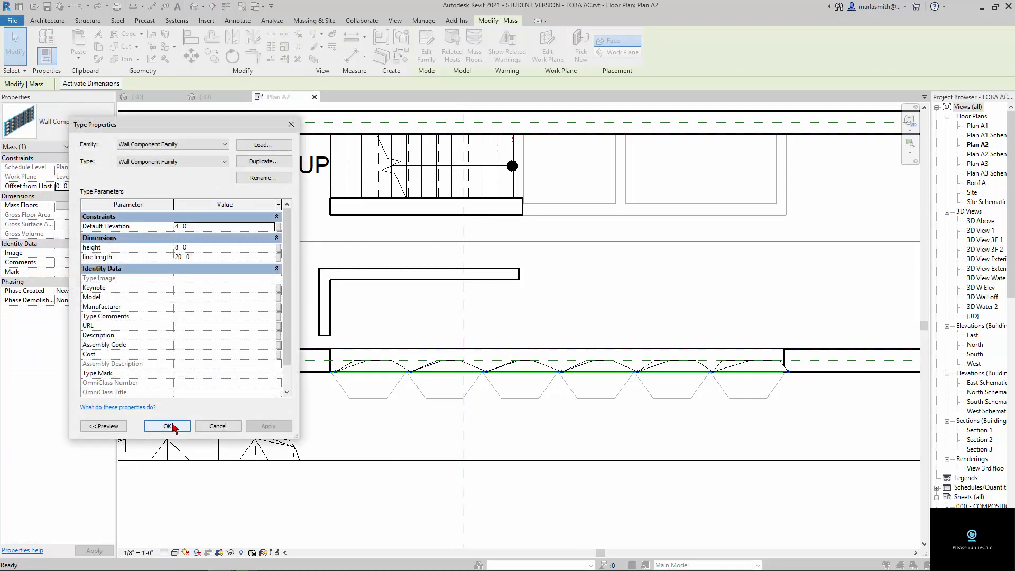
click(223, 257)
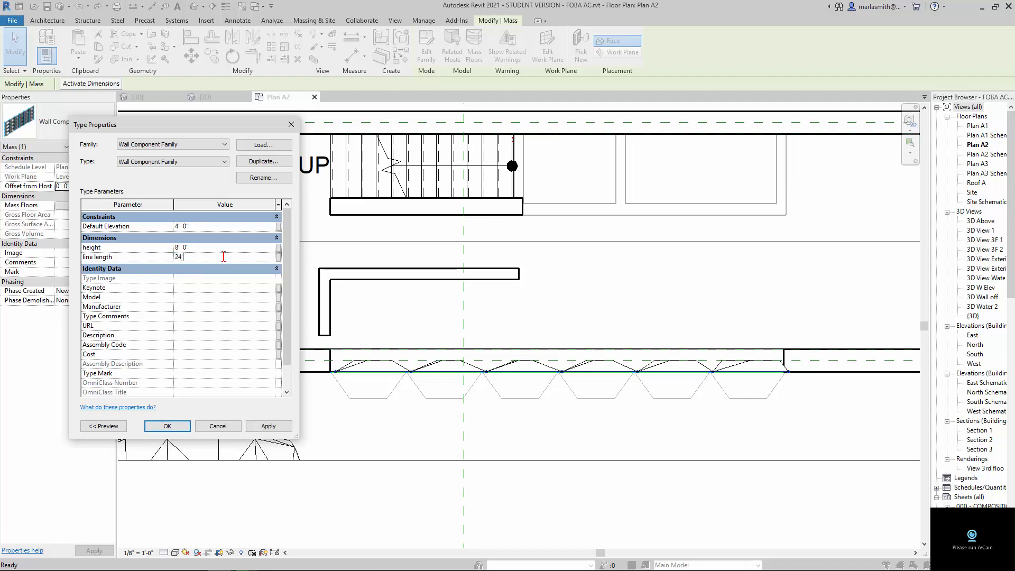
click(269, 427)
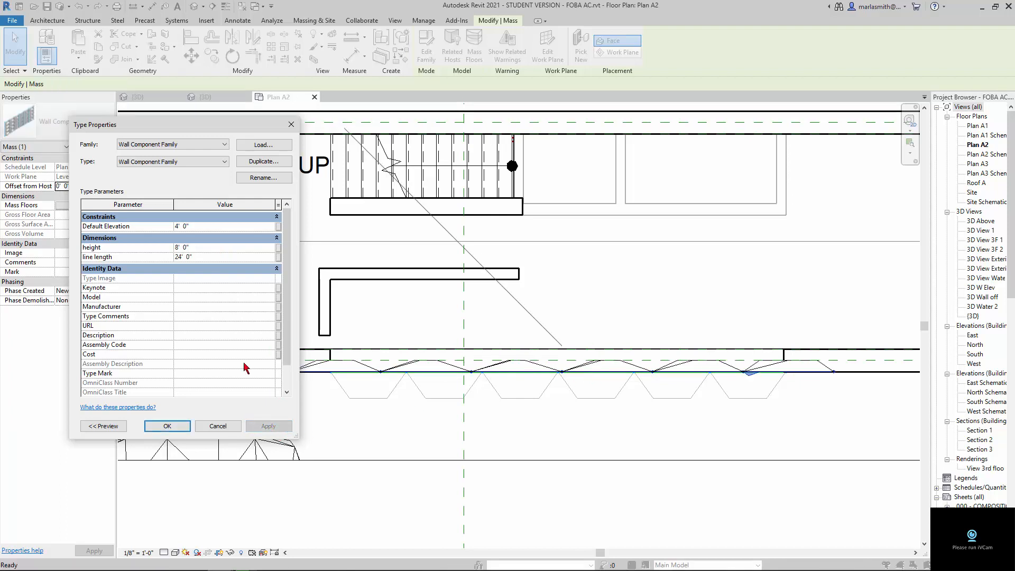
click(165, 426)
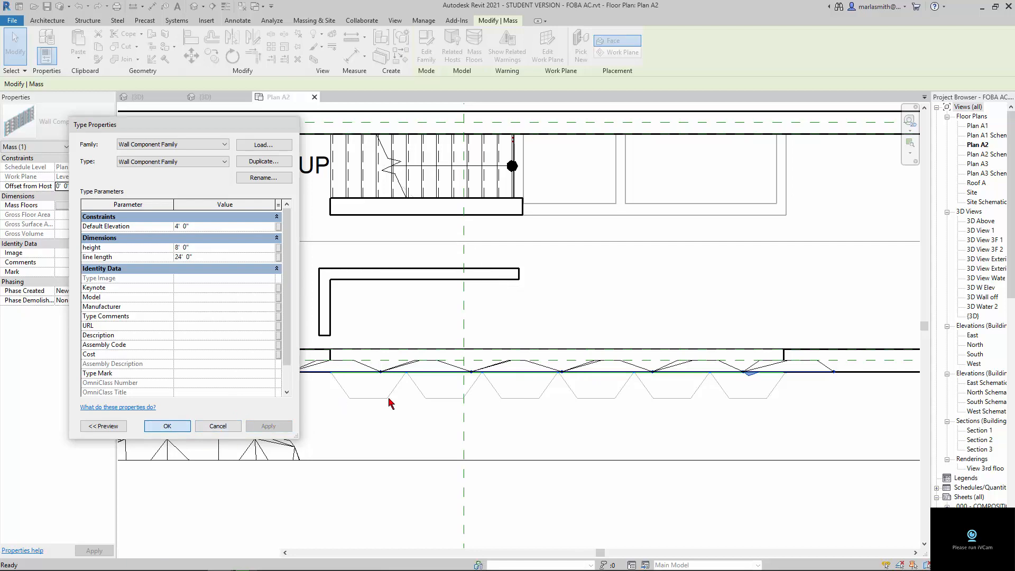
click(400, 426)
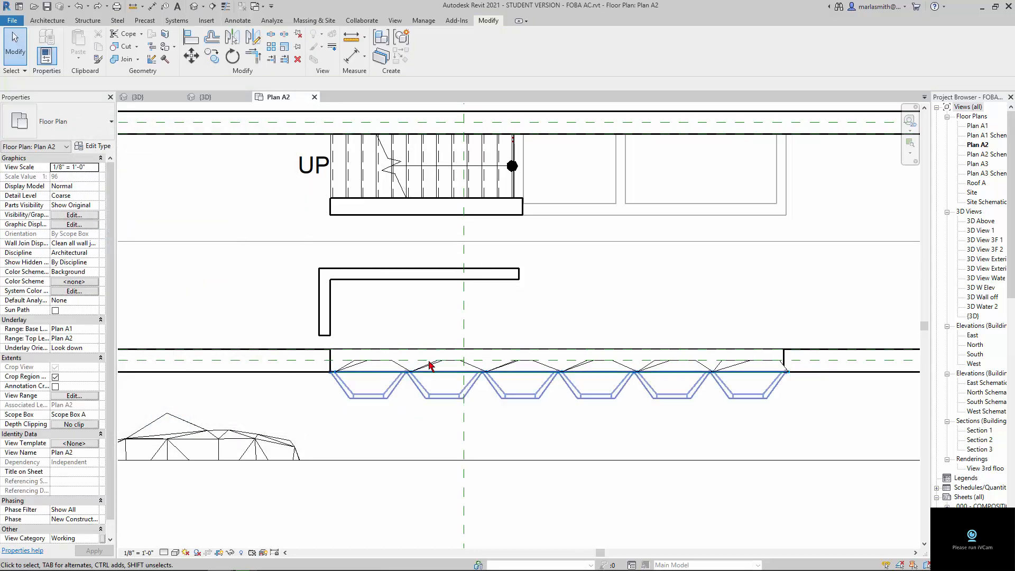
- Move the Wall Component Family so its end point meets the outer corner of the exterior wall opening in Plan A2
scroll(342, 370, up, 5)
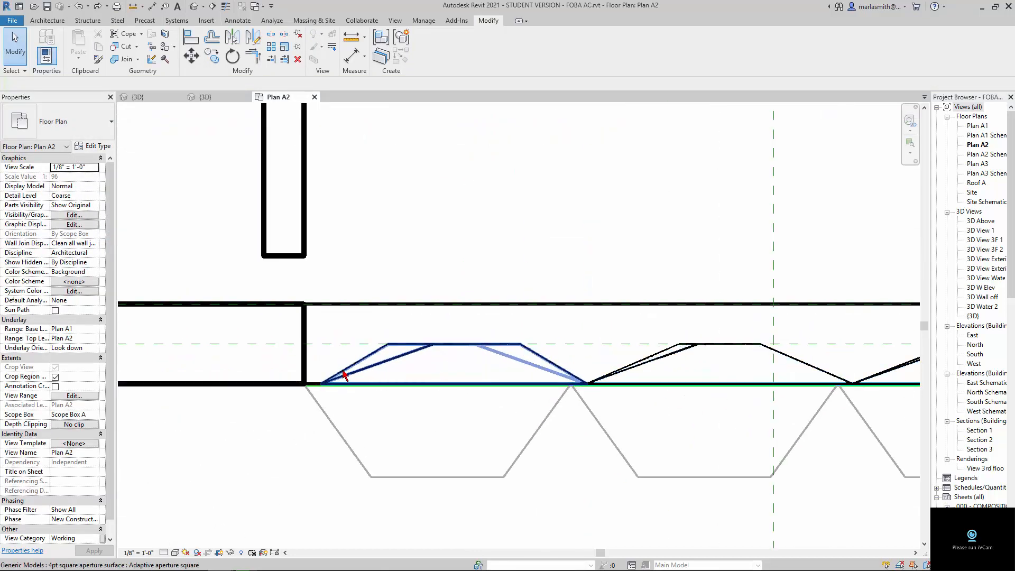
click(344, 374)
scroll(392, 274, down, 3)
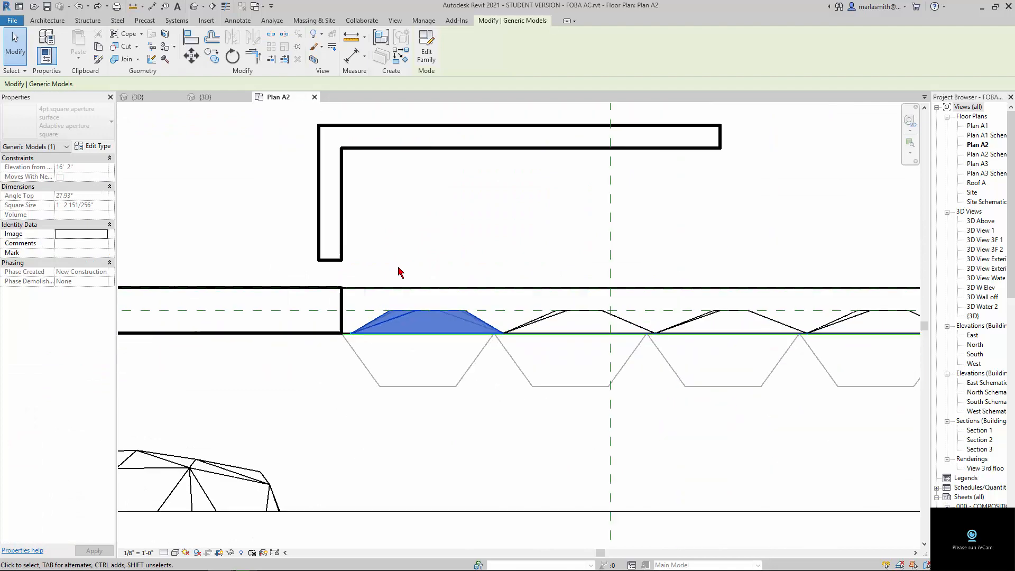
click(363, 272)
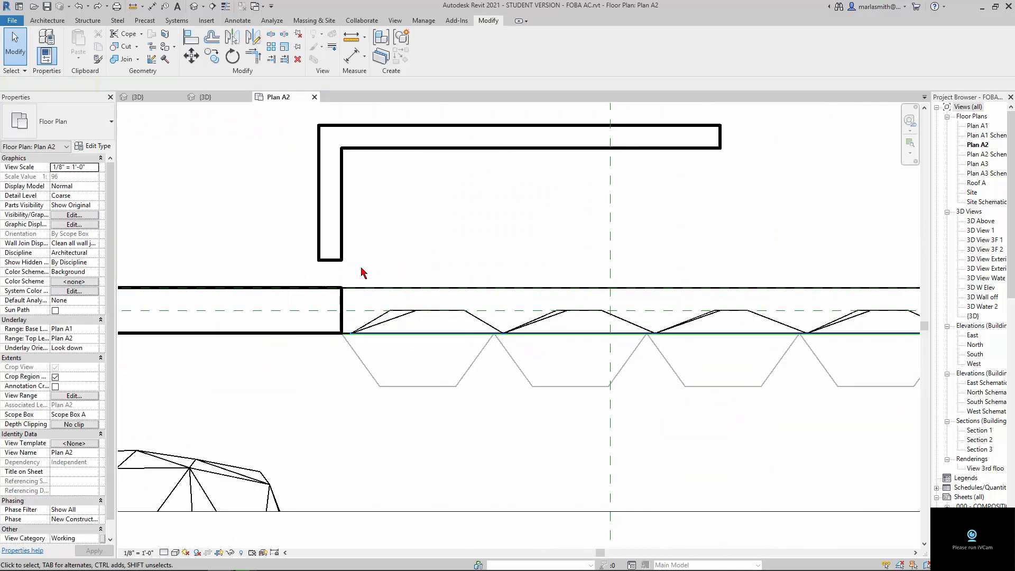
key(Tab)
click(401, 324)
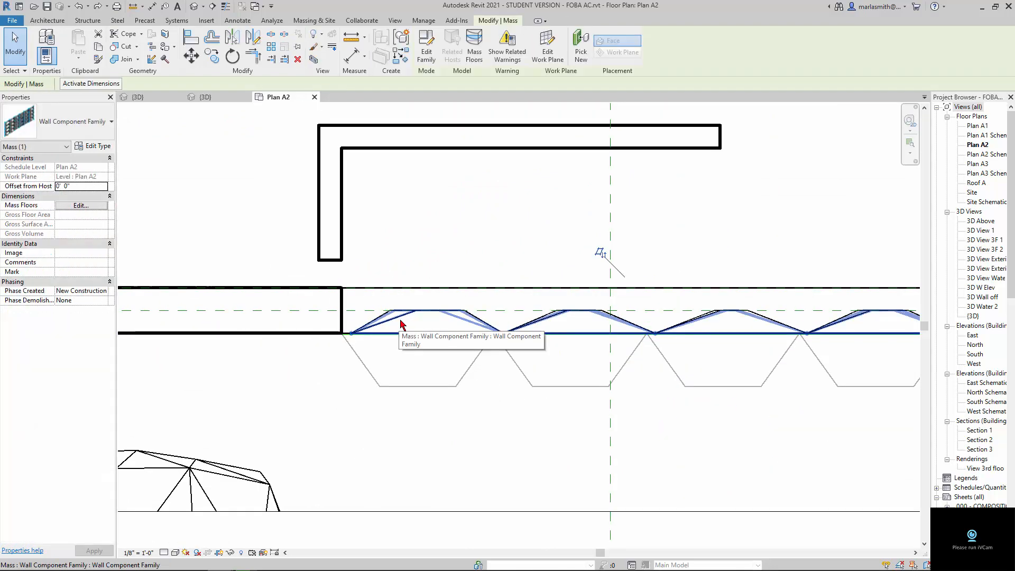
click(191, 55)
scroll(336, 341, up, 4)
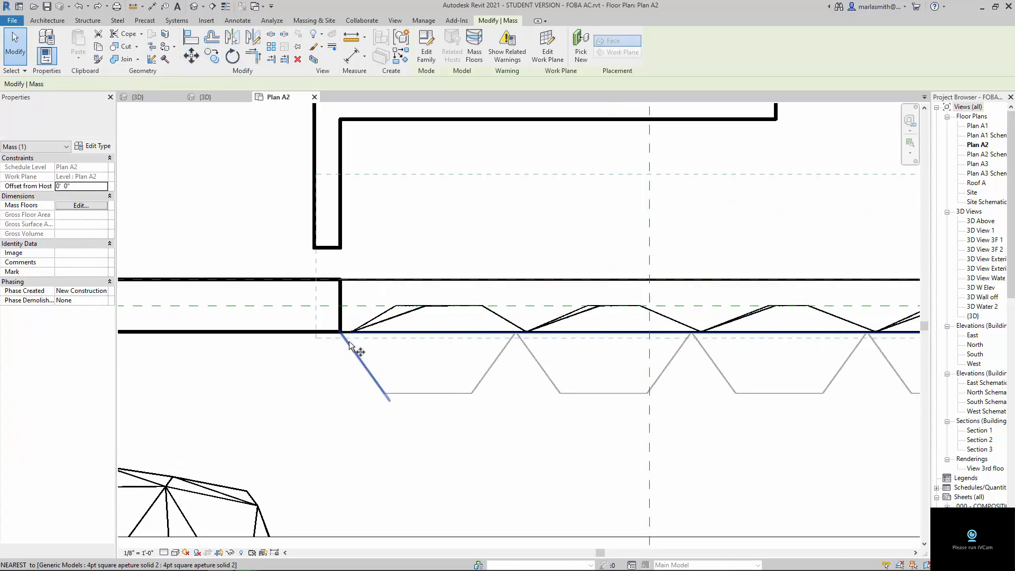
scroll(344, 333, up, 3)
click(375, 311)
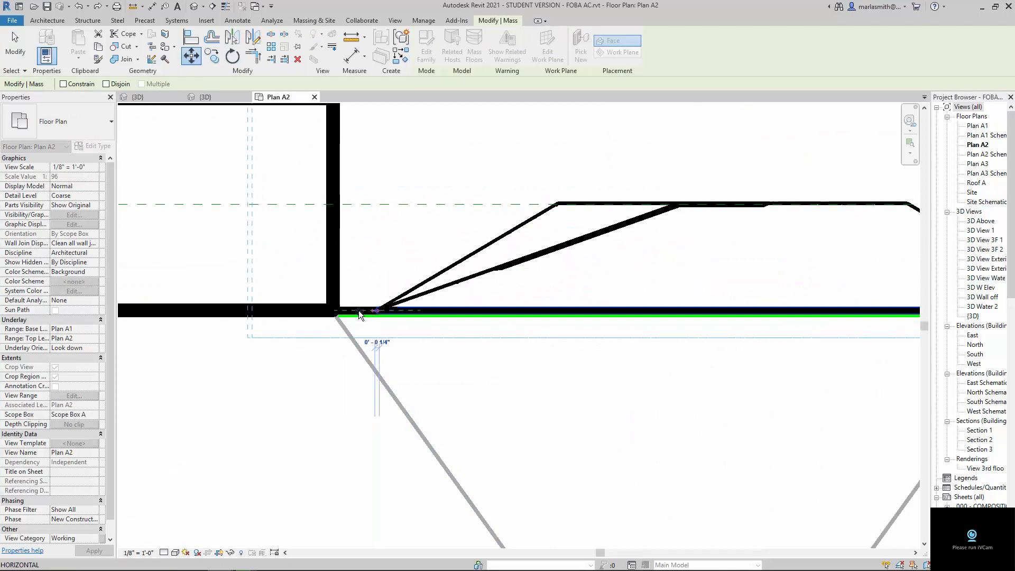
click(338, 310)
scroll(339, 317, down, 5)
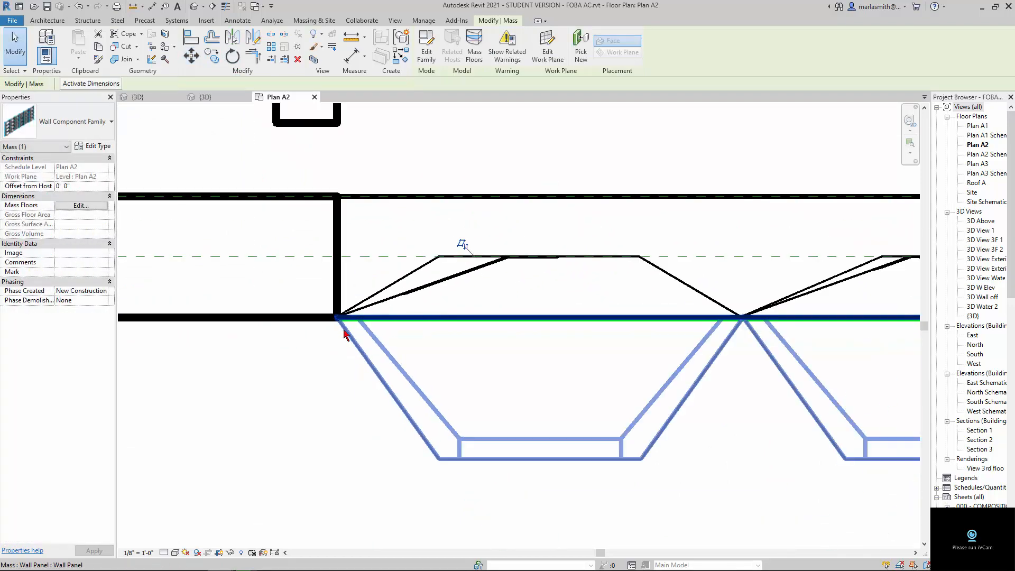
scroll(340, 324, down, 4)
scroll(641, 359, up, 3)
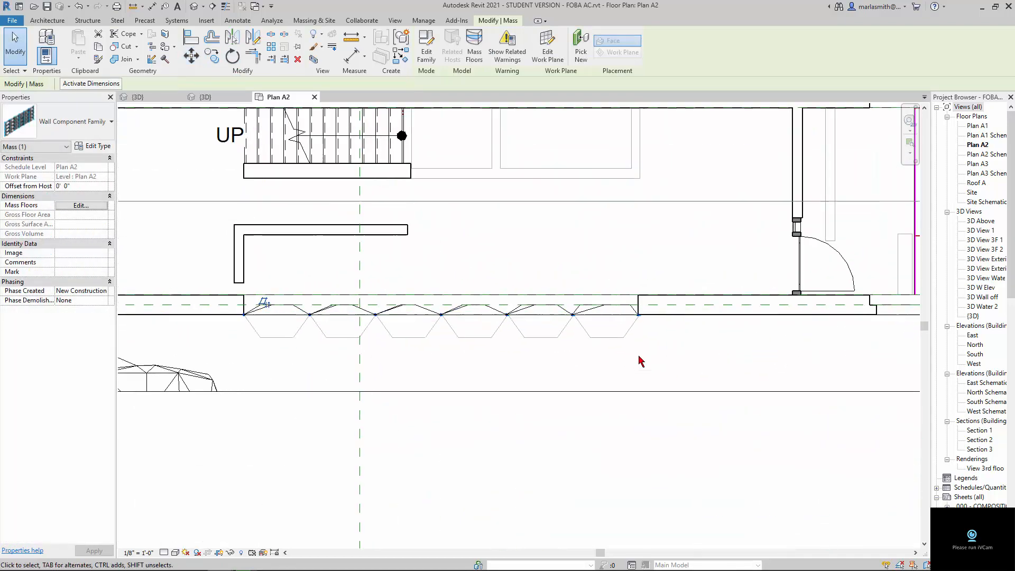
scroll(608, 353, down, 5)
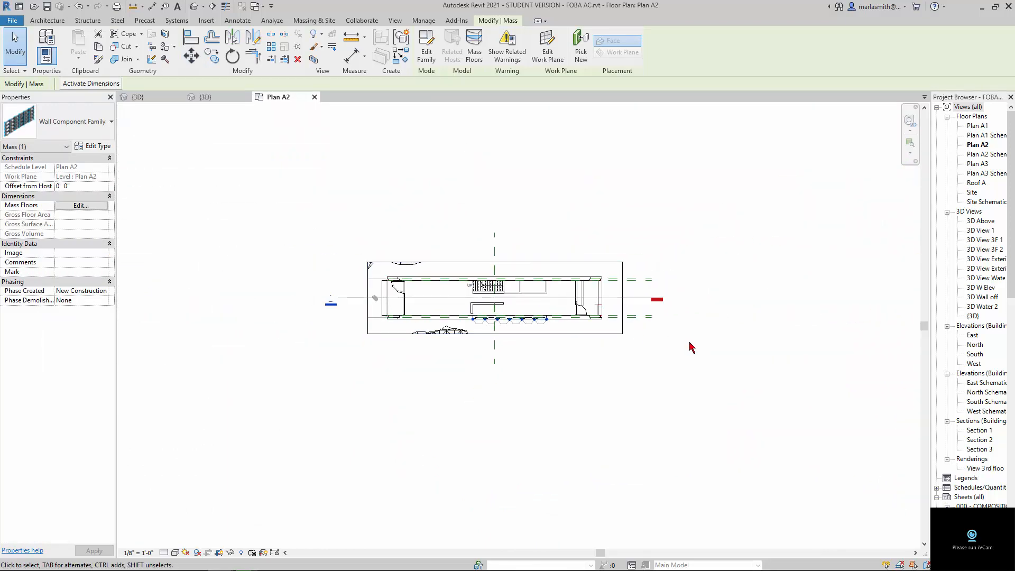
double_click(331, 306)
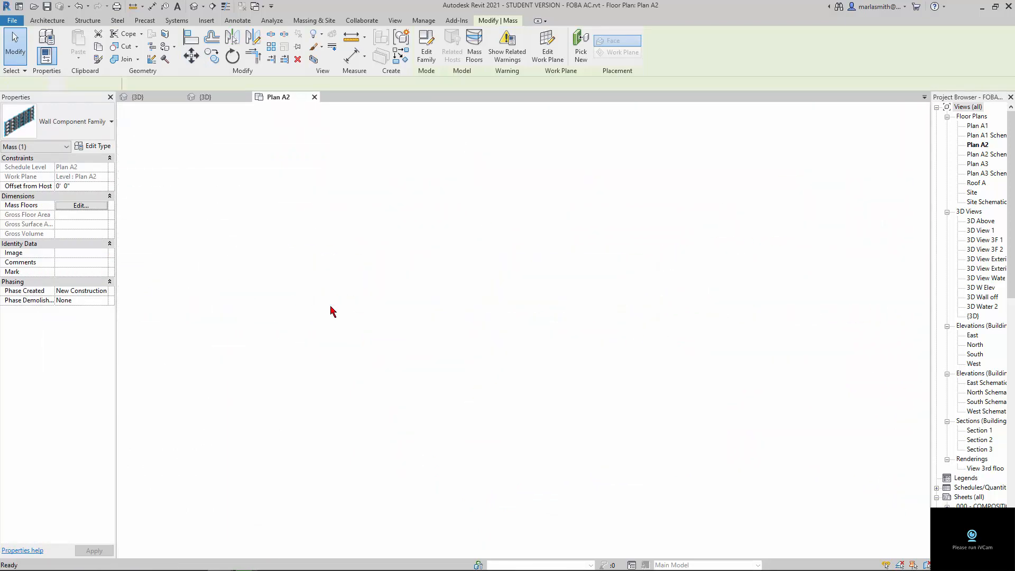
scroll(377, 302, down, 4)
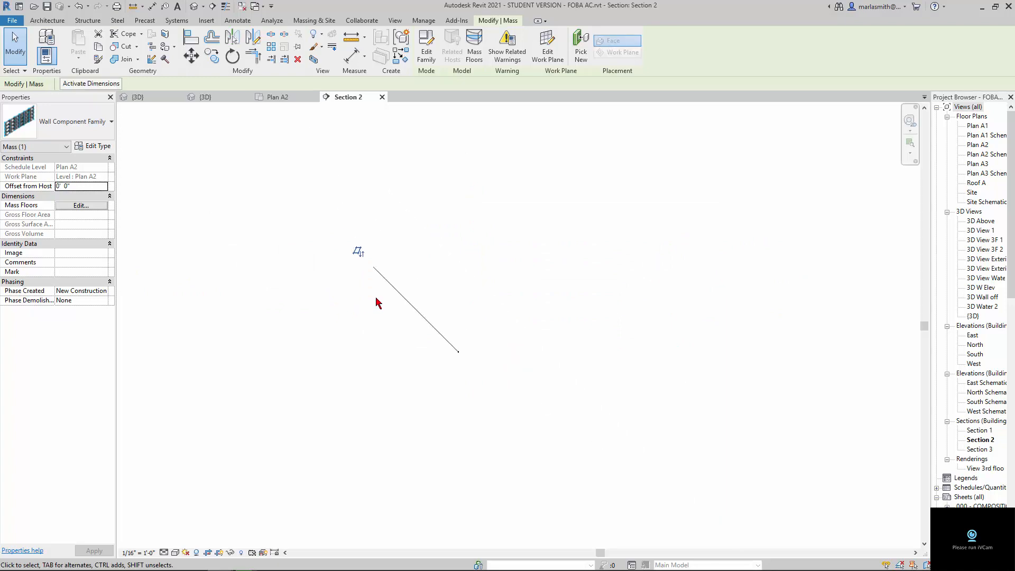
click(382, 97)
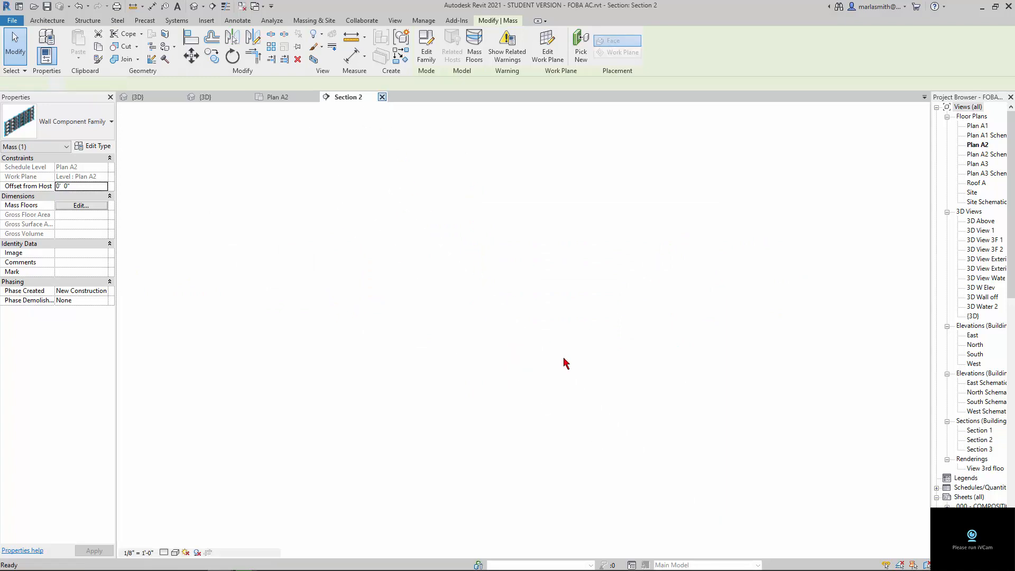
- Open the South elevation through Plan A1 and switch its visual style so obscured lines are hidden
double_click(978, 126)
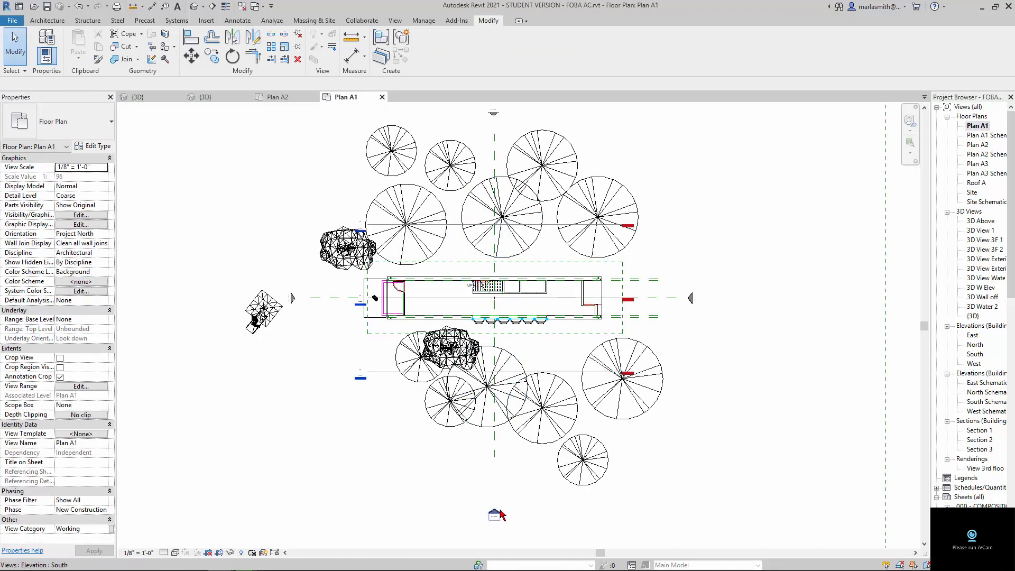
scroll(502, 514, up, 2)
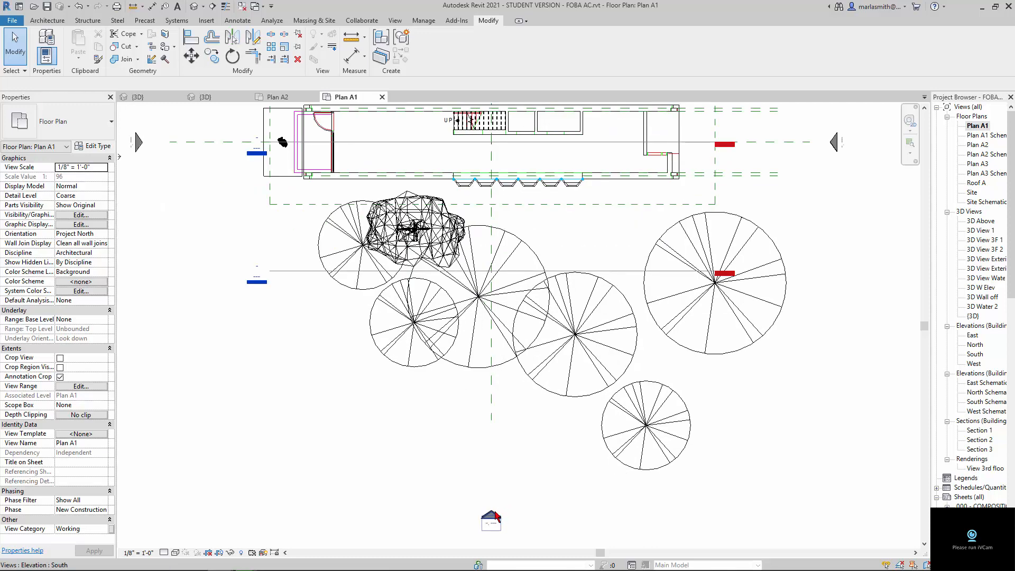
double_click(496, 517)
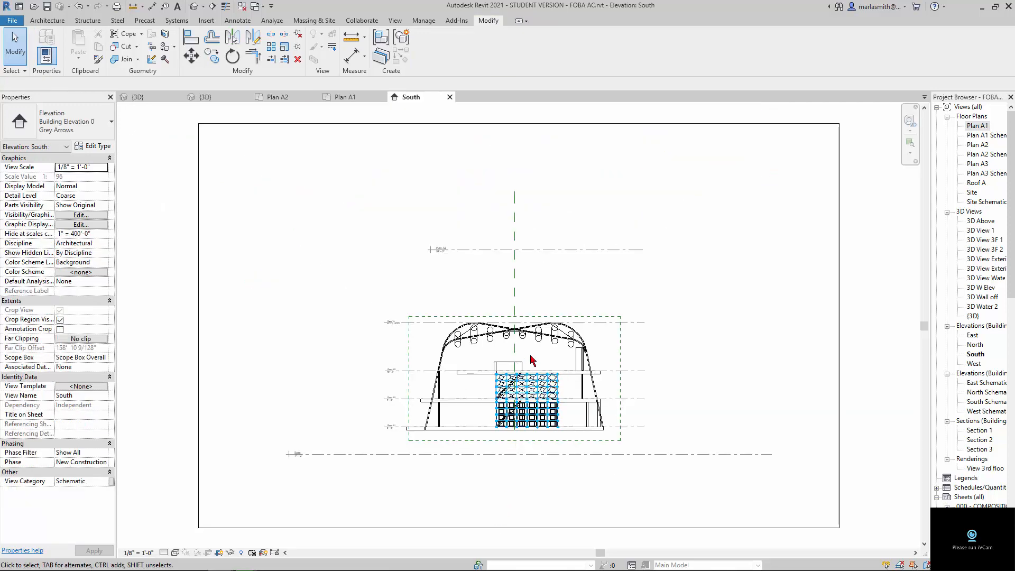
scroll(555, 391, up, 5)
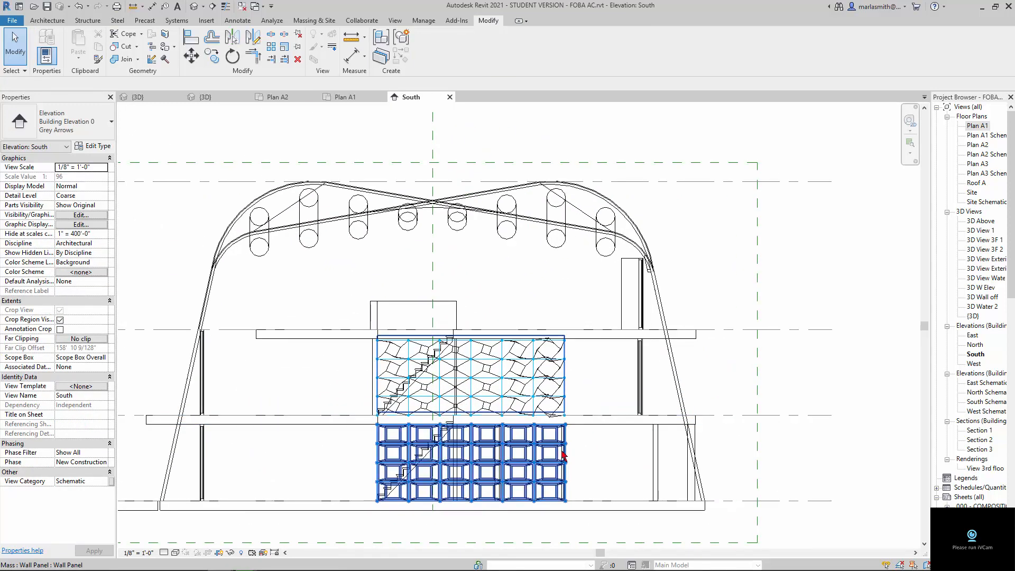
scroll(439, 423, up, 3)
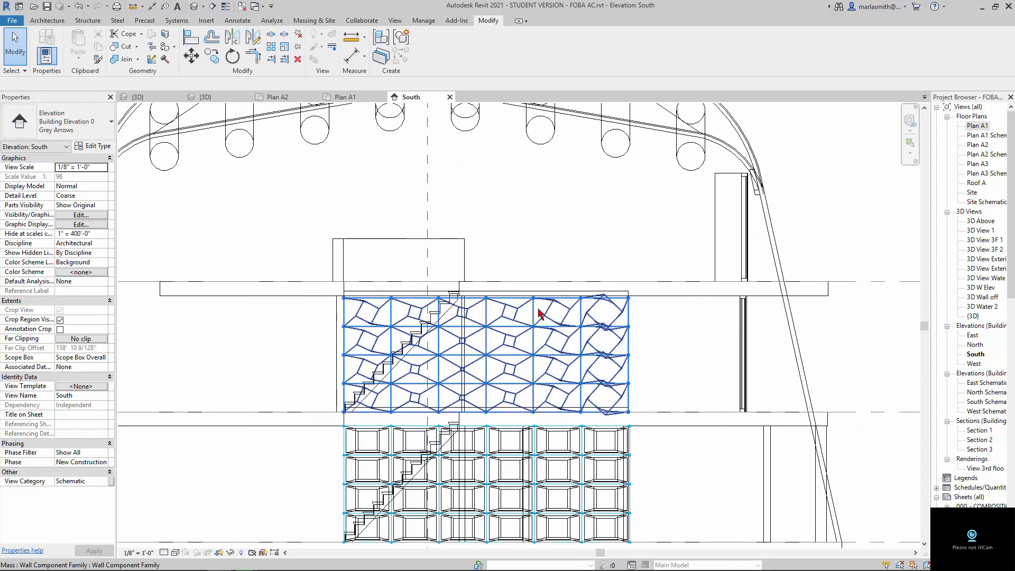
click(175, 553)
click(200, 516)
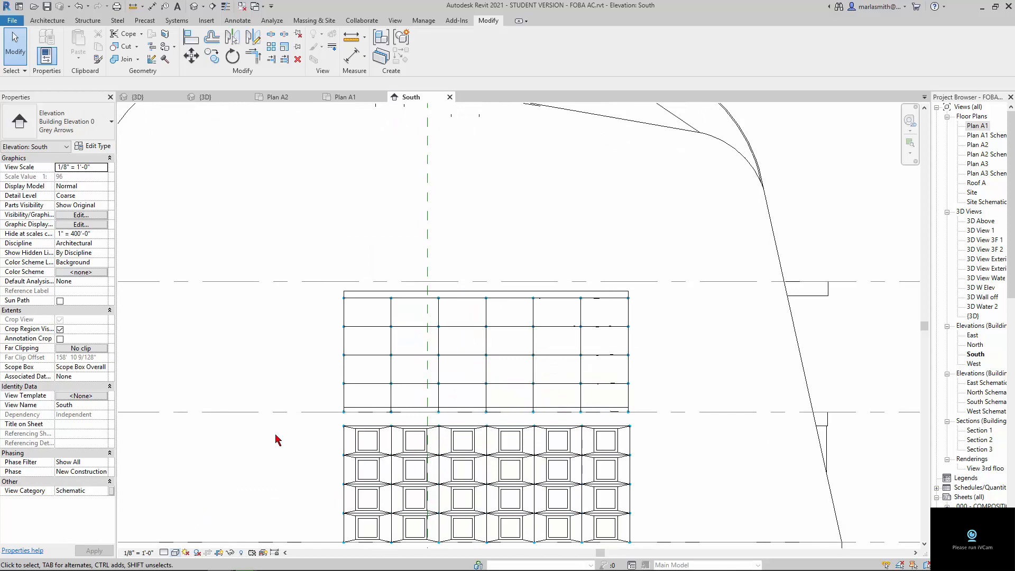
scroll(390, 324, up, 3)
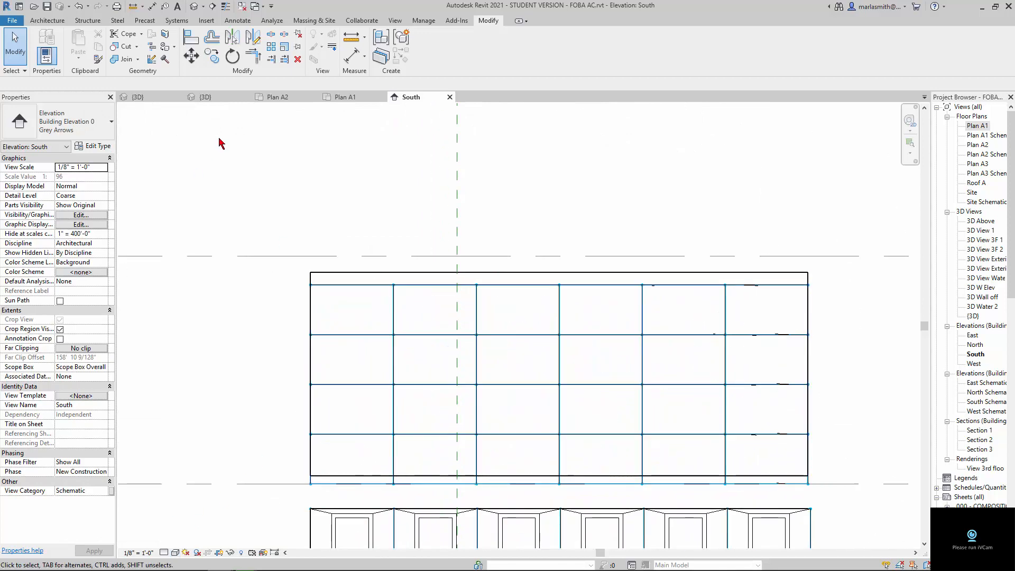
- Measure the height from the wall component's bottom corner to the upper corner of the wall opening
click(351, 41)
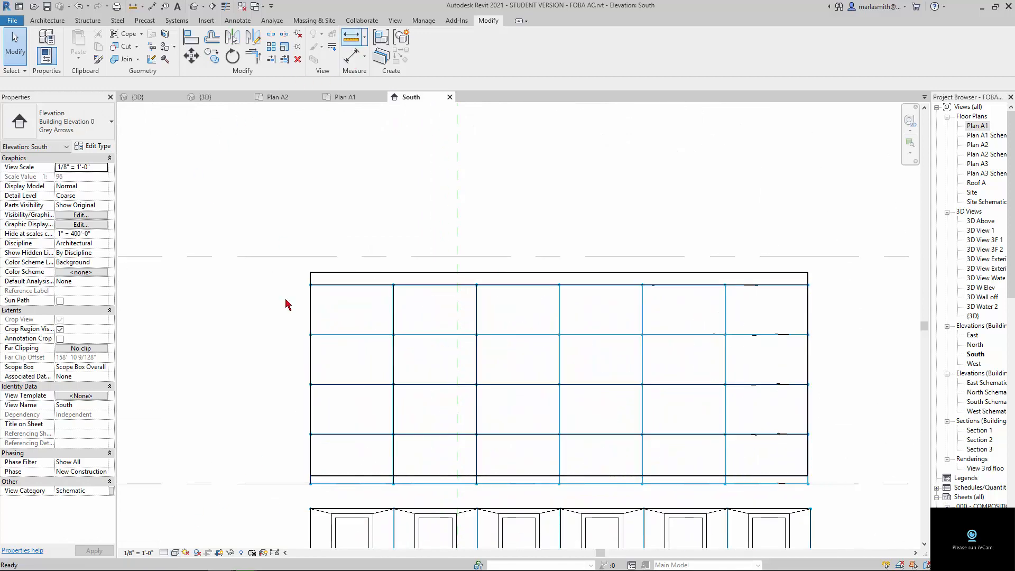
click(311, 484)
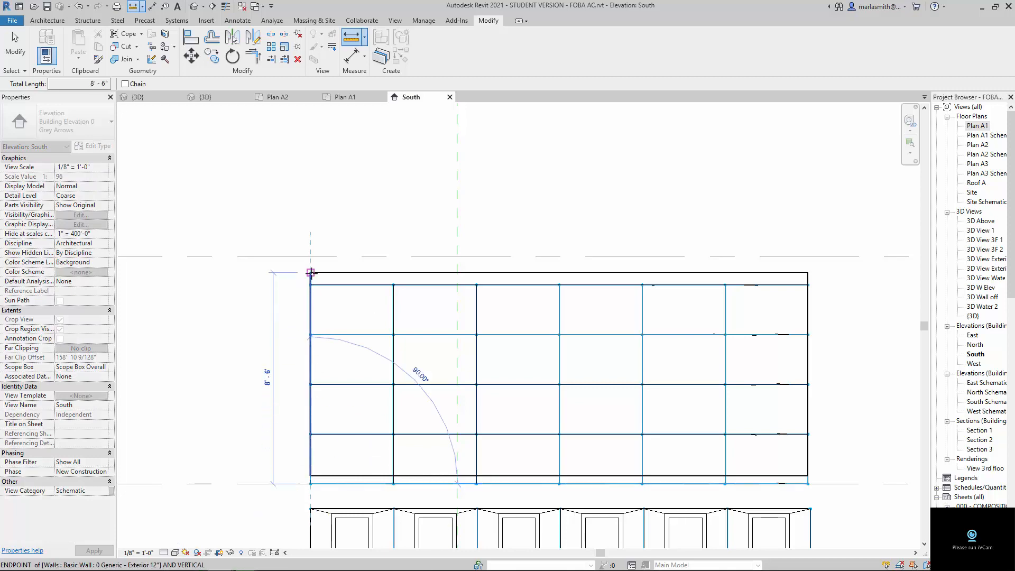
click(311, 273)
key(Escape)
key(Escape)
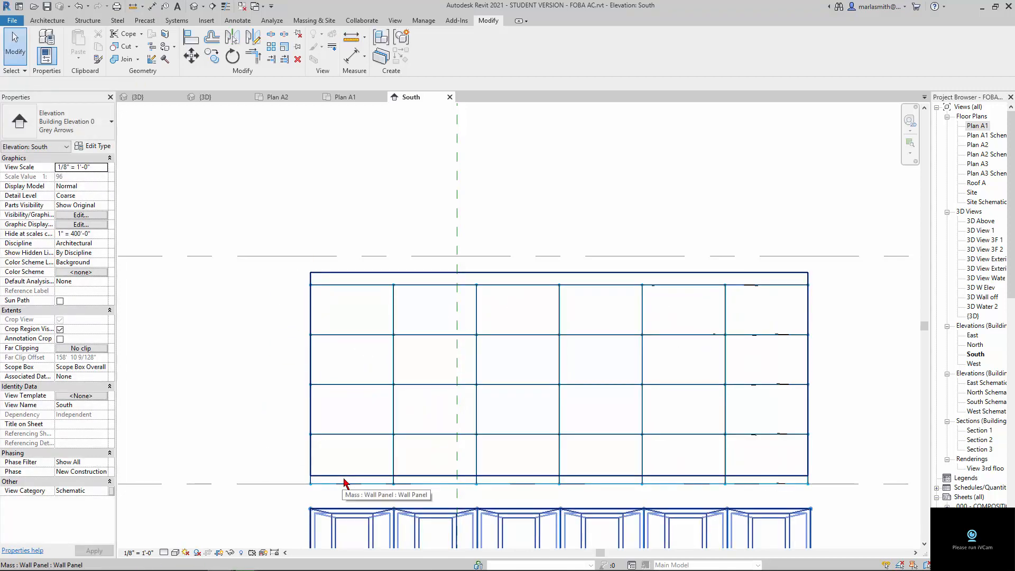
- Examine the wall component's bottom edge and start measuring its gap to the lower edge of the opening
key(Tab)
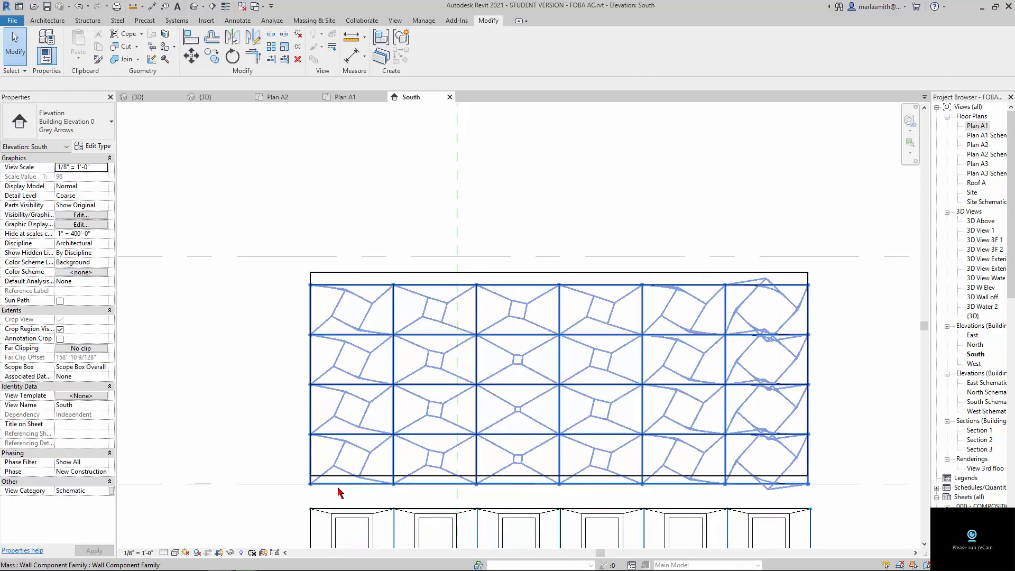
click(341, 487)
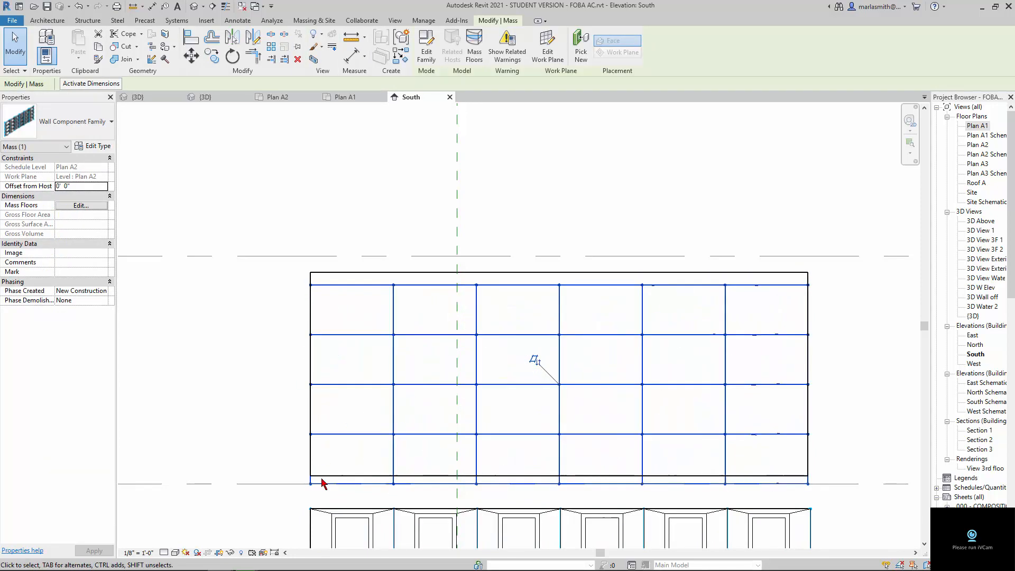
scroll(322, 479, up, 2)
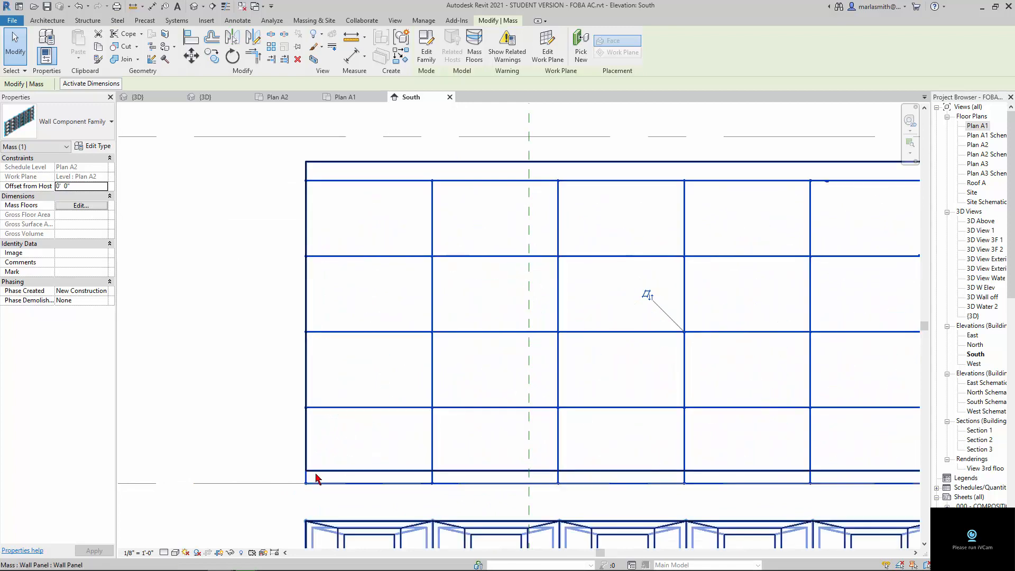
click(265, 438)
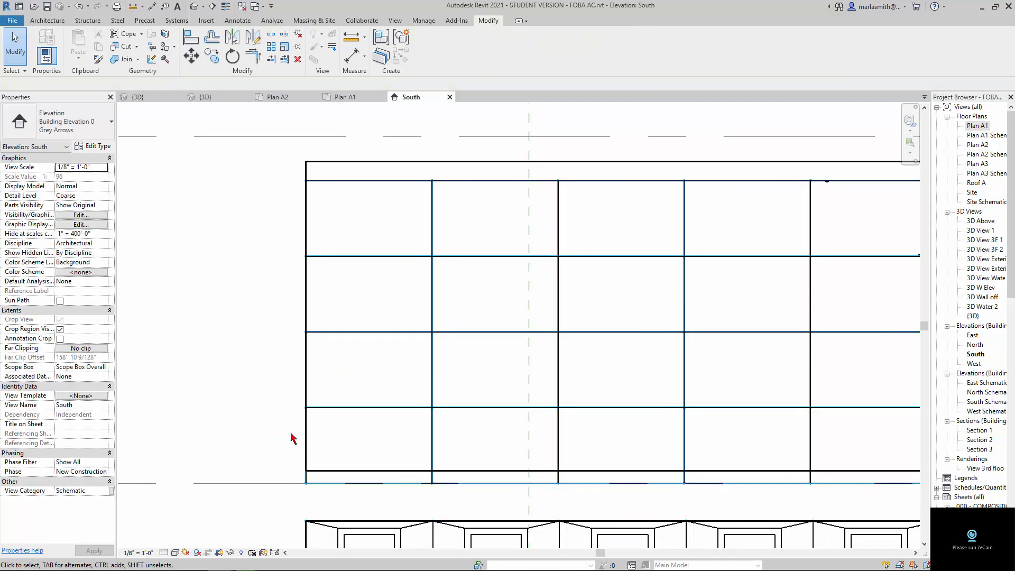
click(354, 40)
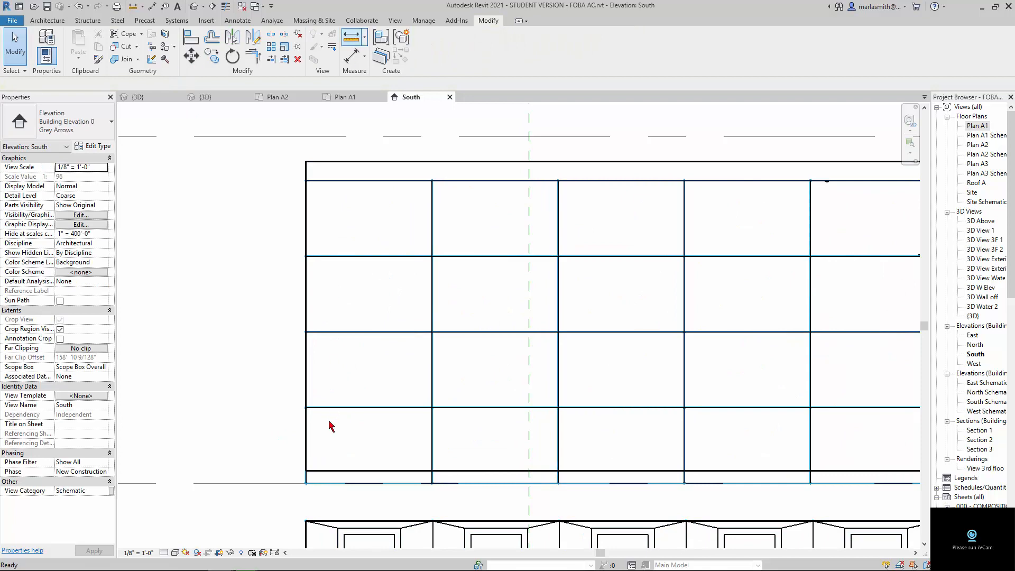
click(306, 483)
key(Escape)
key(Escape)
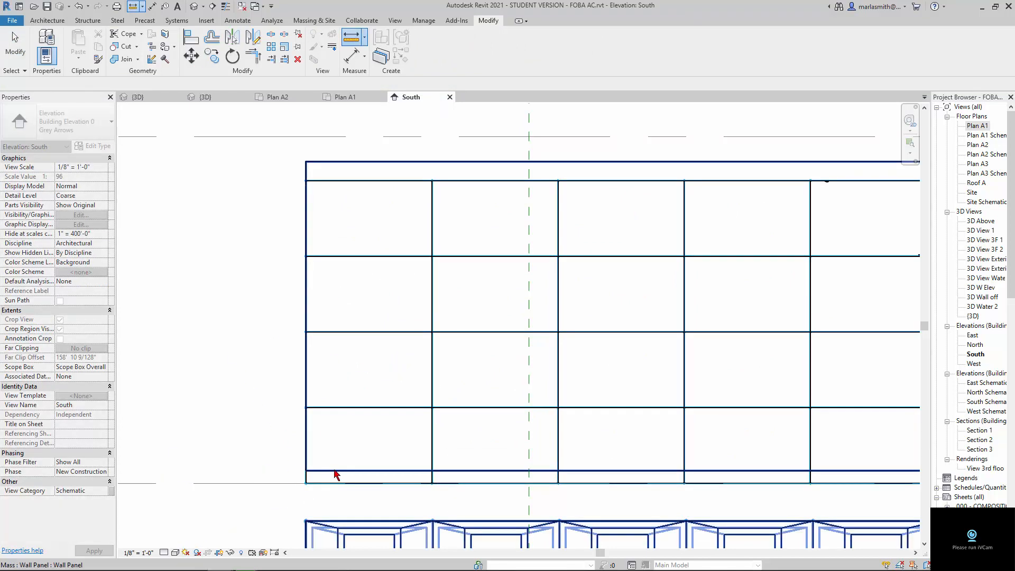
- Set the wall component's offset from host to 0' 4" and measure the gap between its top and the opening's upper edge
click(335, 476)
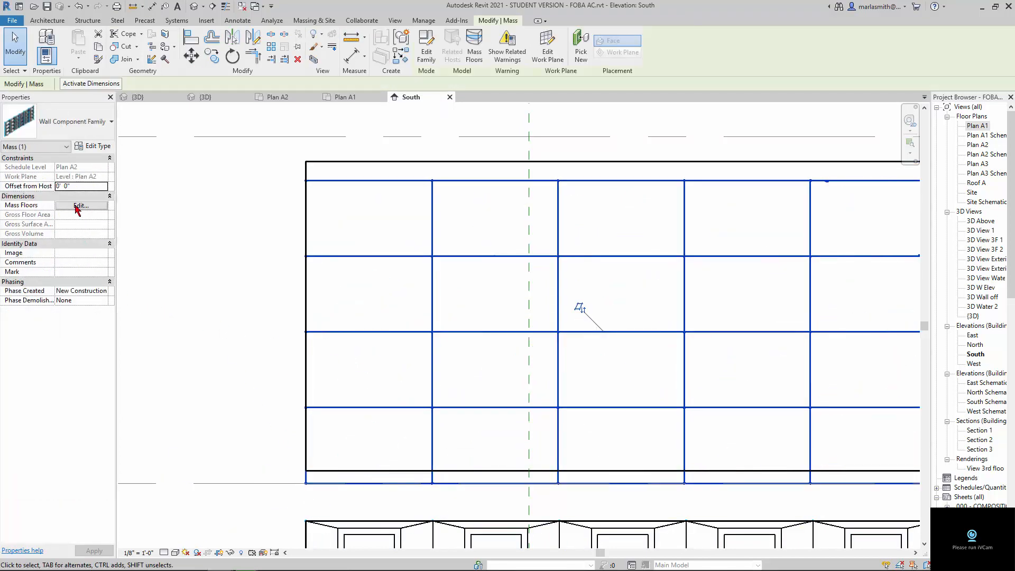
click(81, 187)
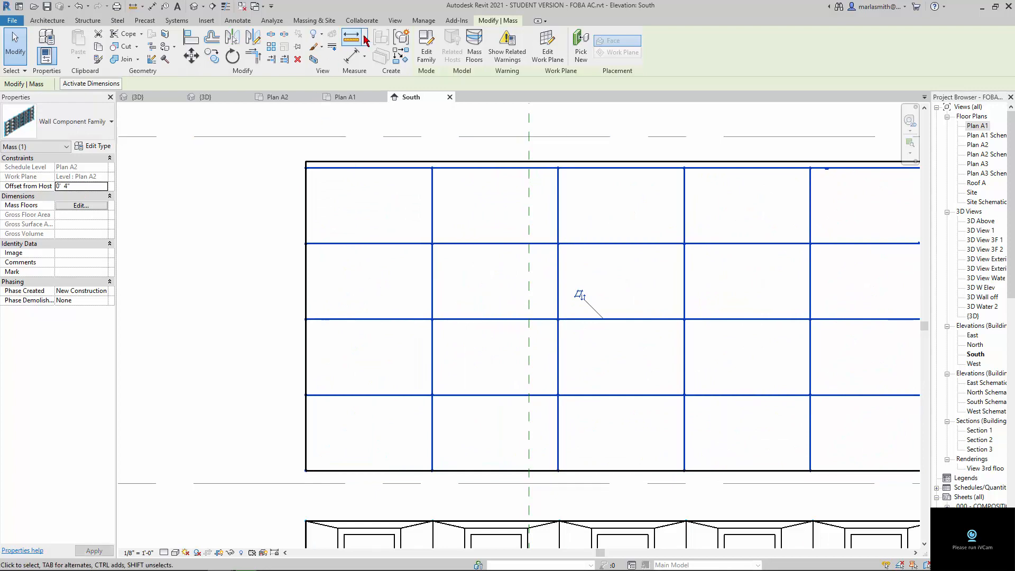
click(133, 6)
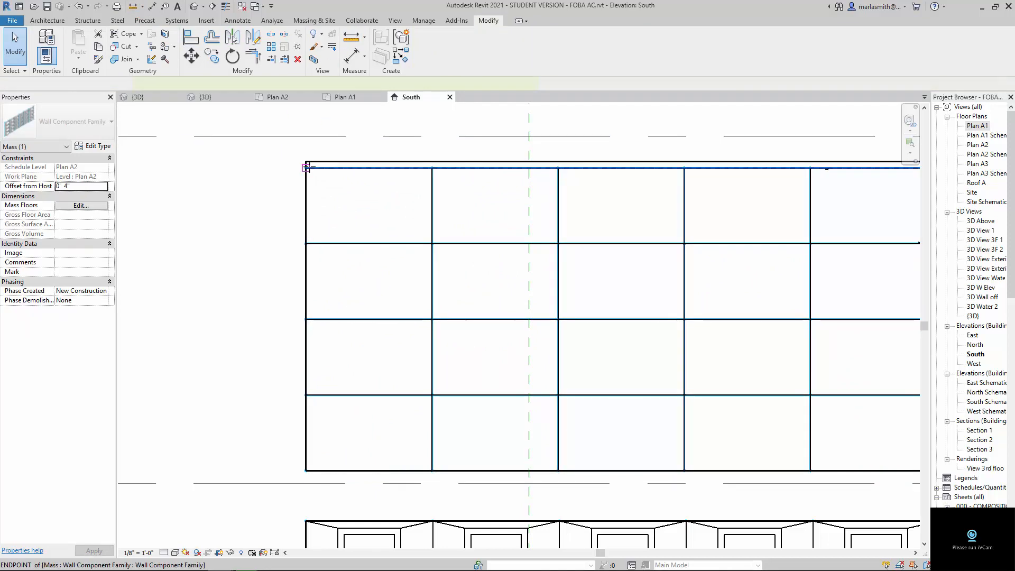
key(Escape)
key(Escape)
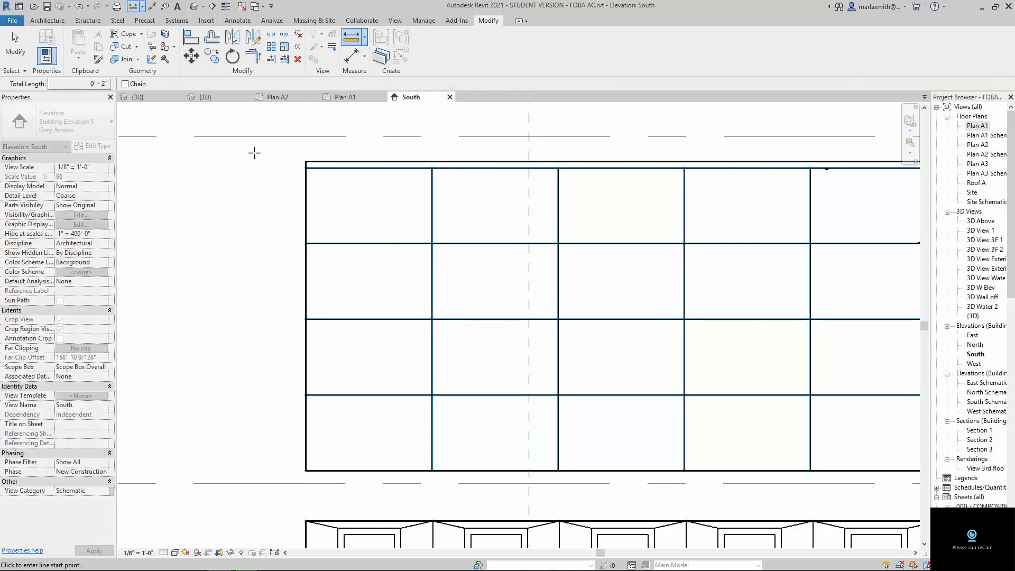
- Bring up the wall component's height value in its type properties and accept the dialog
click(578, 295)
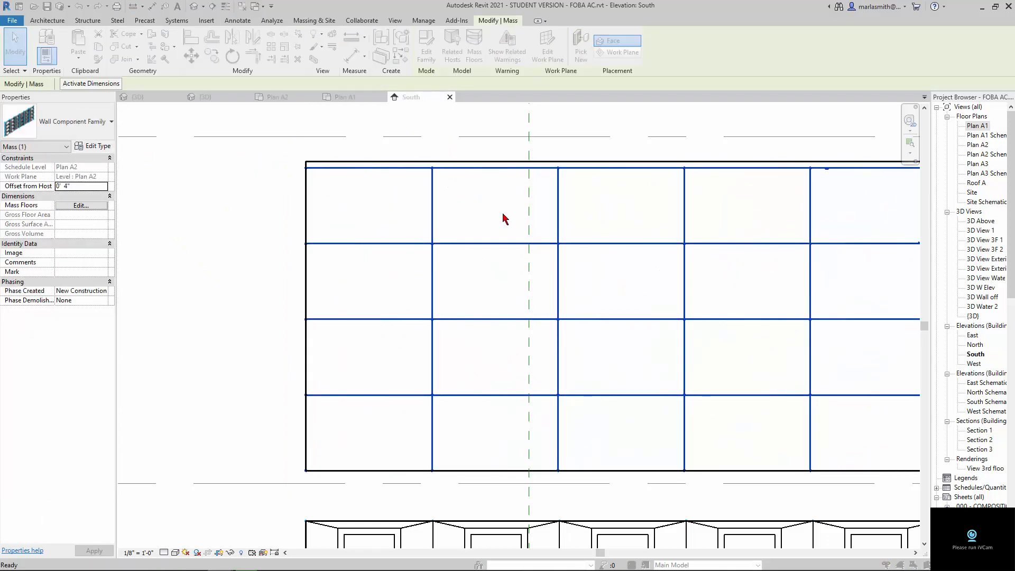
click(92, 146)
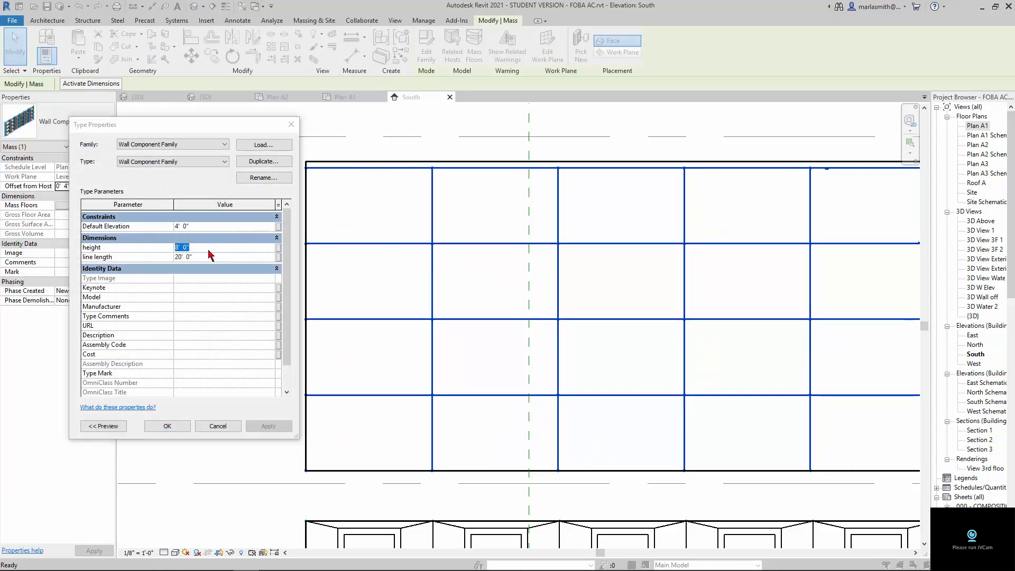
click(166, 425)
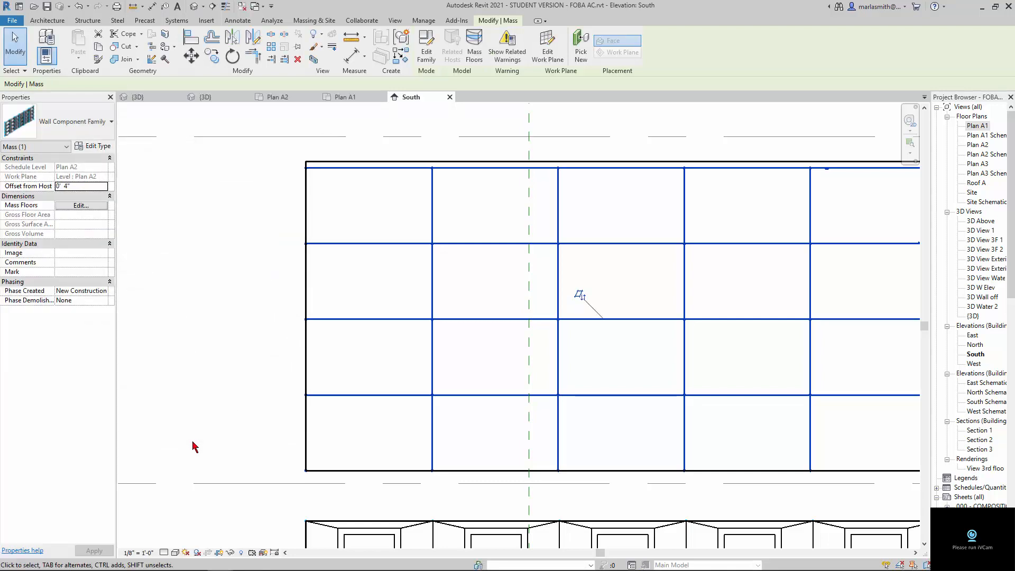
- Set the wall component's height type parameter to 8' 2" so that it fills the opening, and apply the change
click(247, 251)
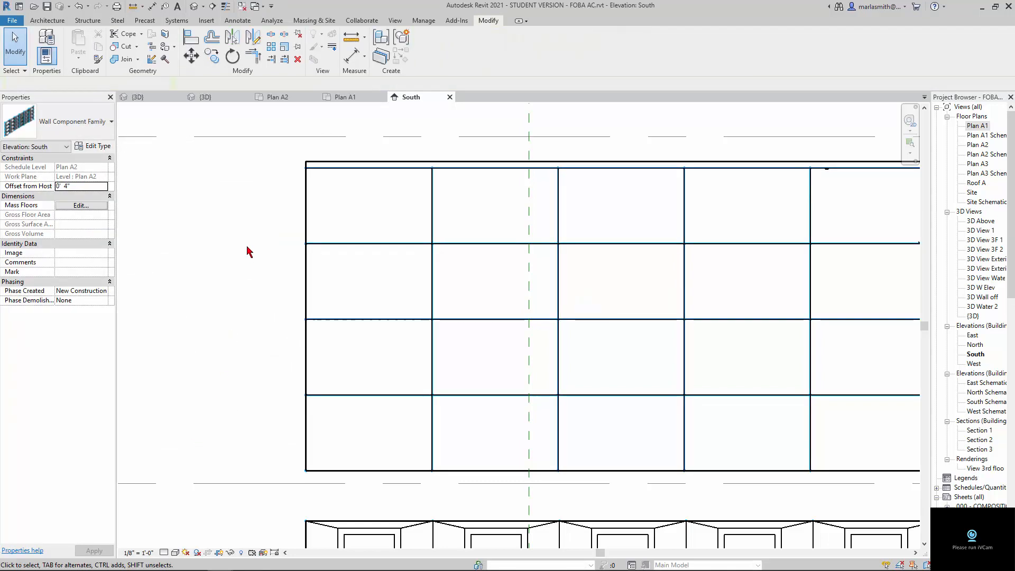
click(285, 159)
click(95, 145)
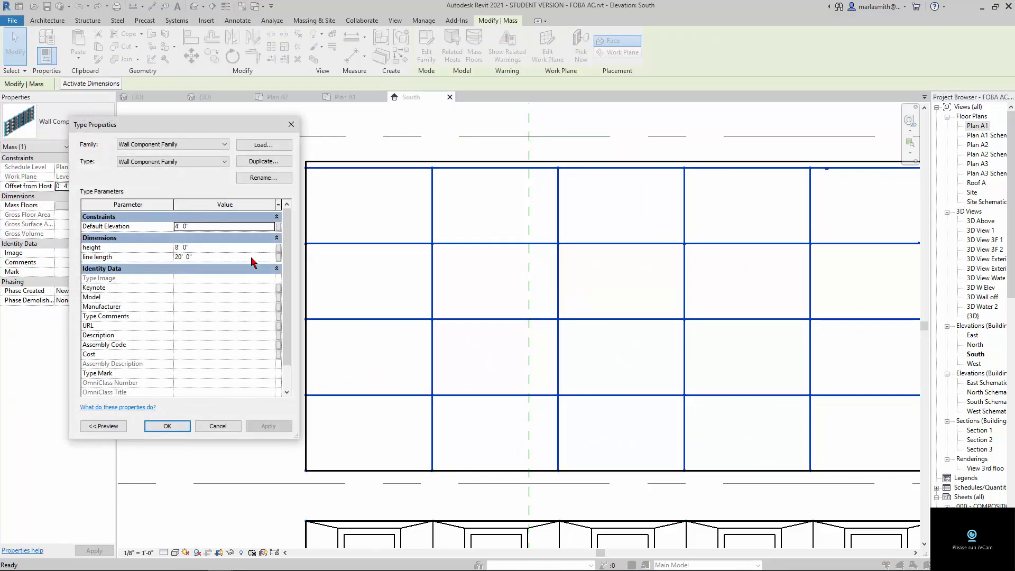
click(220, 249)
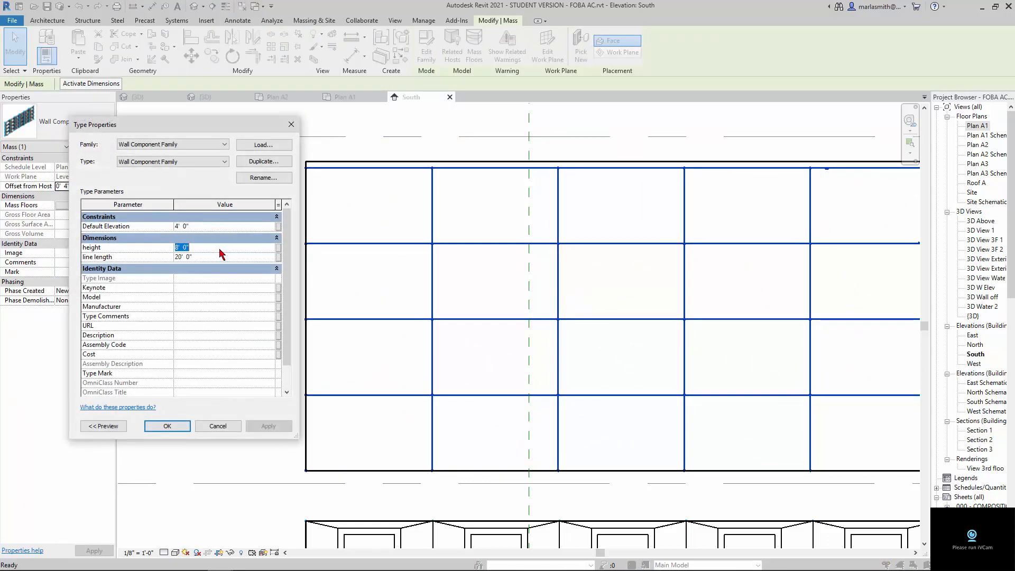
text(8')
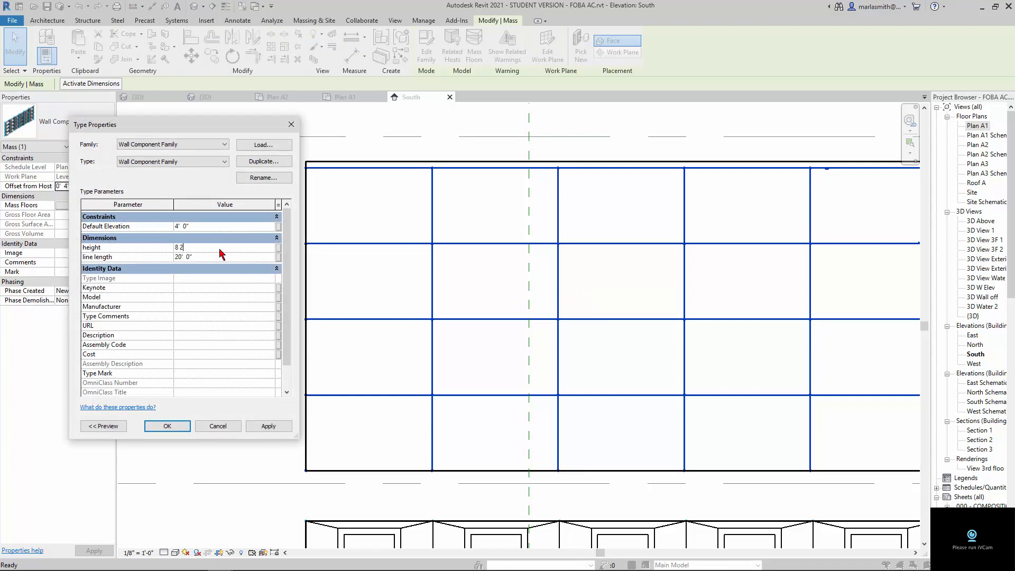
text(  2)
click(277, 429)
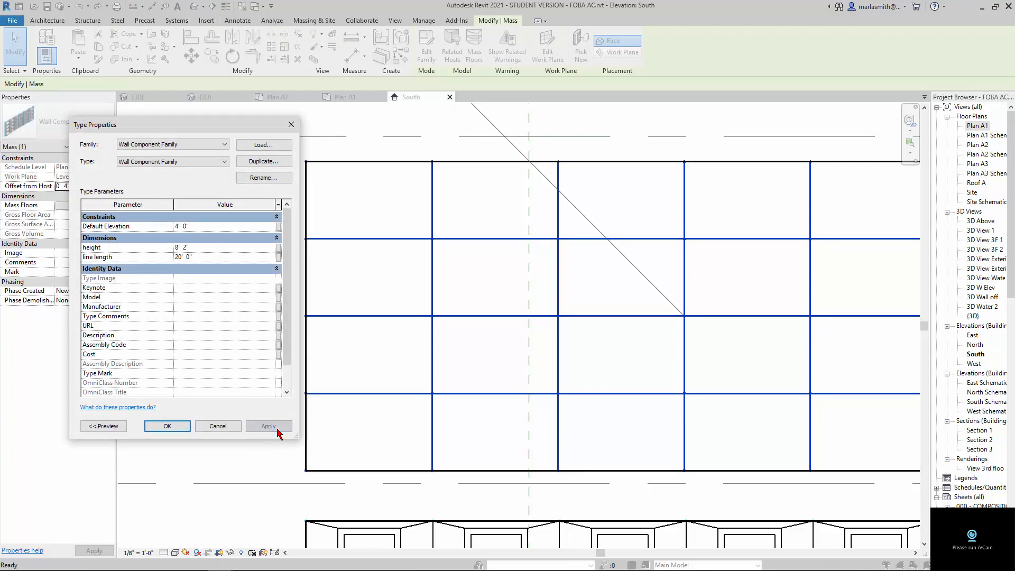
click(167, 427)
click(141, 304)
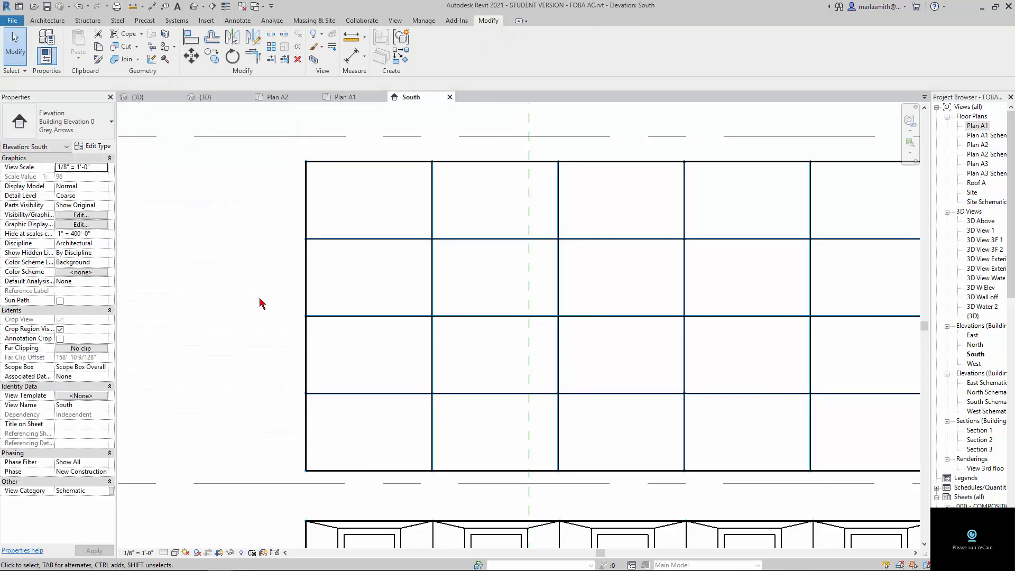
- Inspect the fitted wall component from outside in the default 3D view and save the project
scroll(261, 301, down, 4)
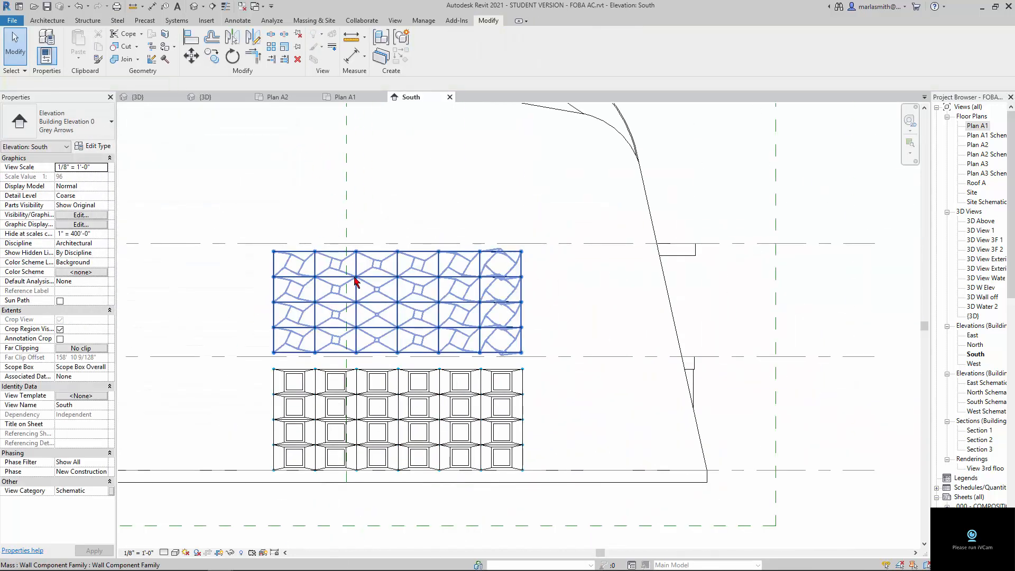
click(194, 6)
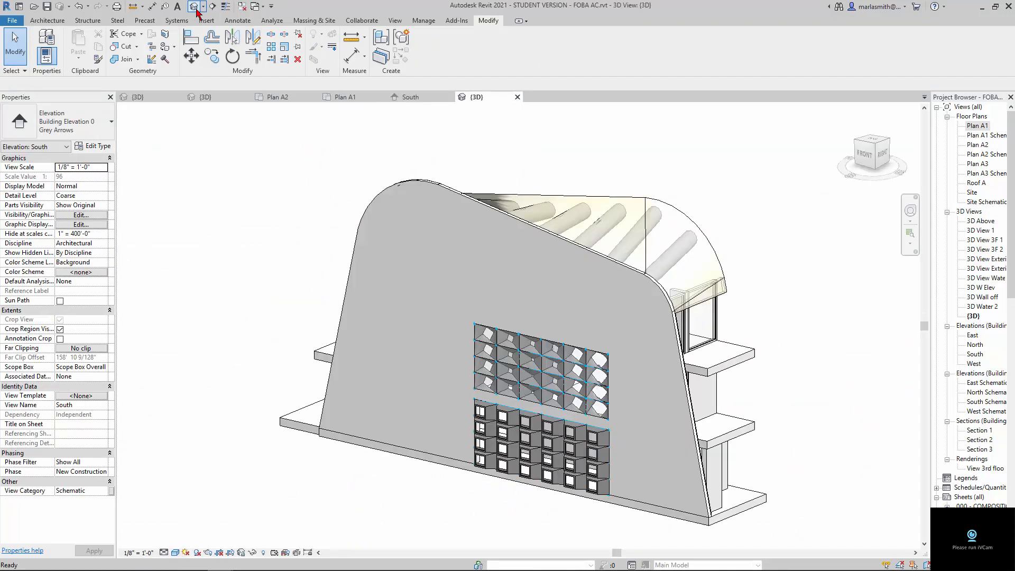
scroll(549, 466, up, 2)
shift+middle_drag(549, 465, 519, 415)
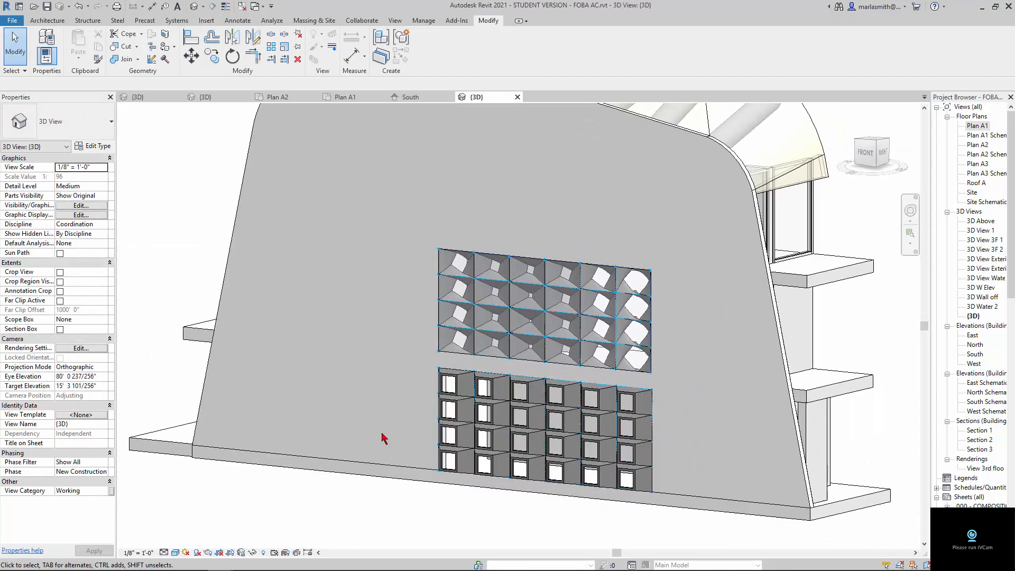
click(47, 7)
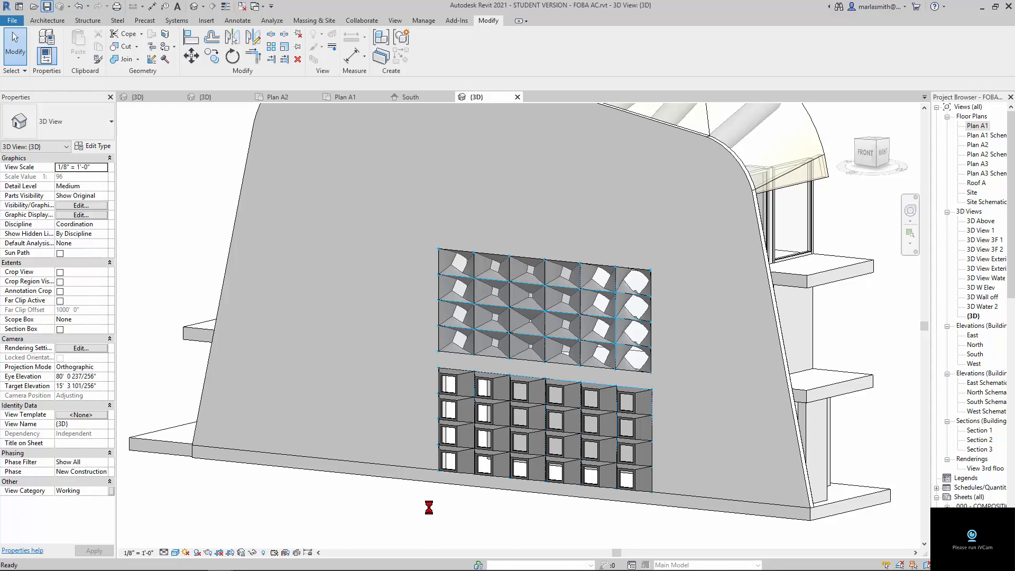